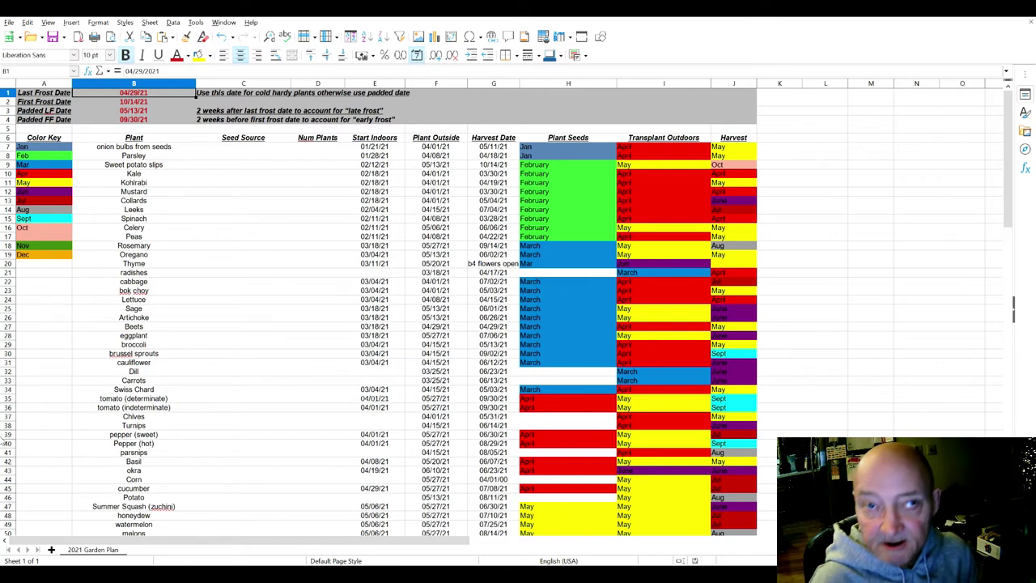
Review the last and first frost dates and the formulas behind the padded frost dates in B1 to B4.
{"action": "key", "text": "Down"}
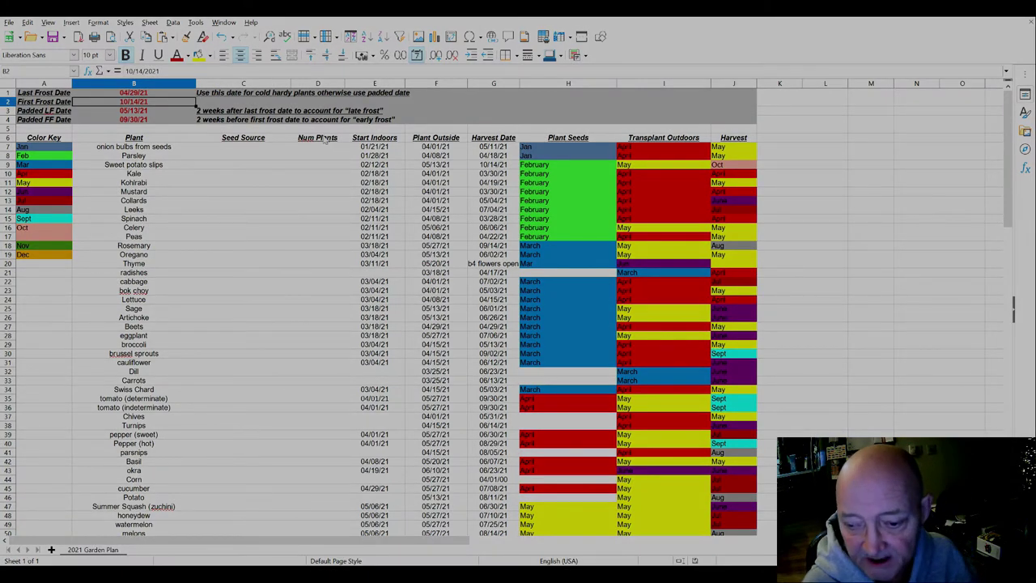
{"action": "key", "text": "Up"}
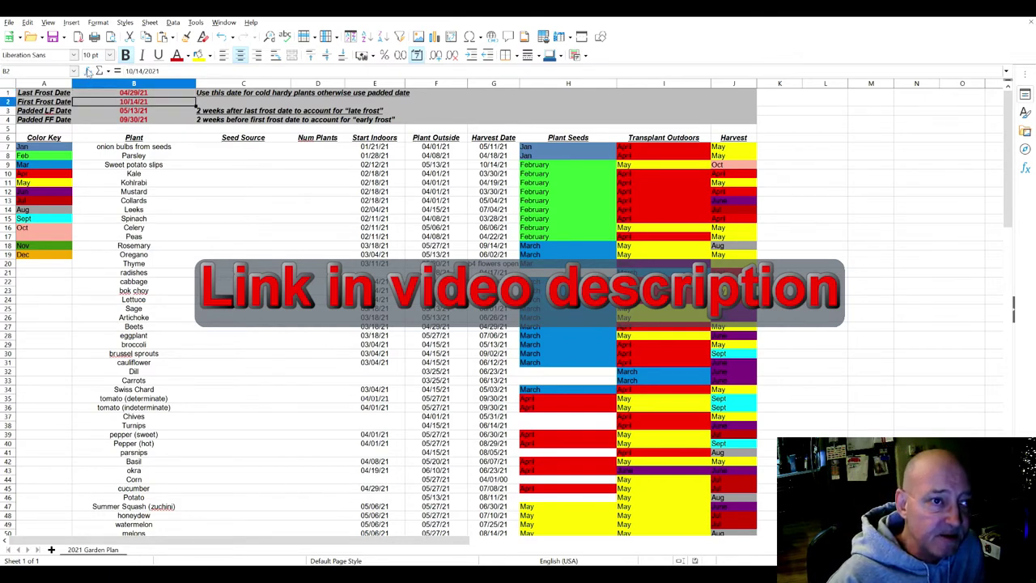
{"action": "key", "text": "Down"}
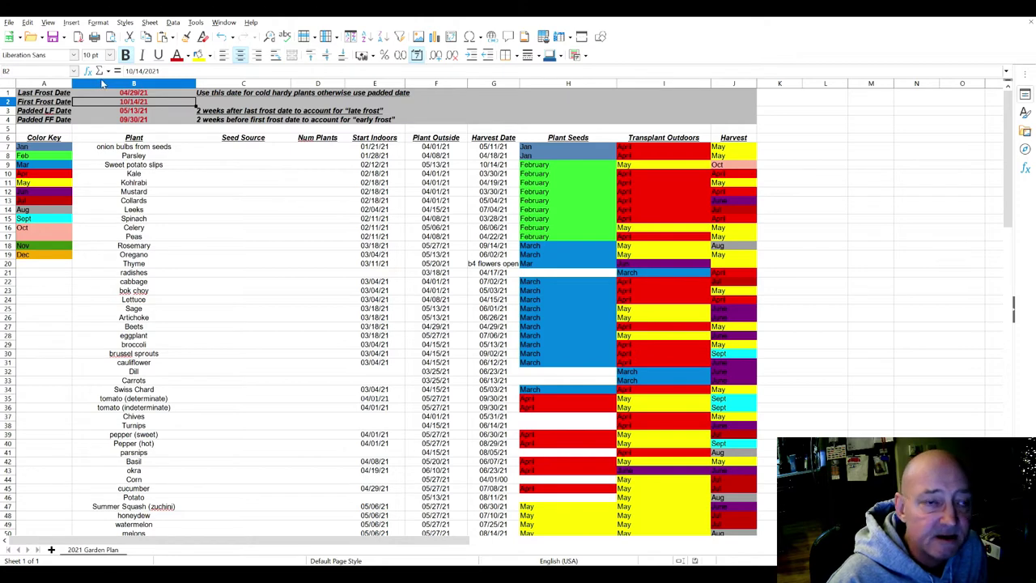
{"action": "key", "text": "Down"}
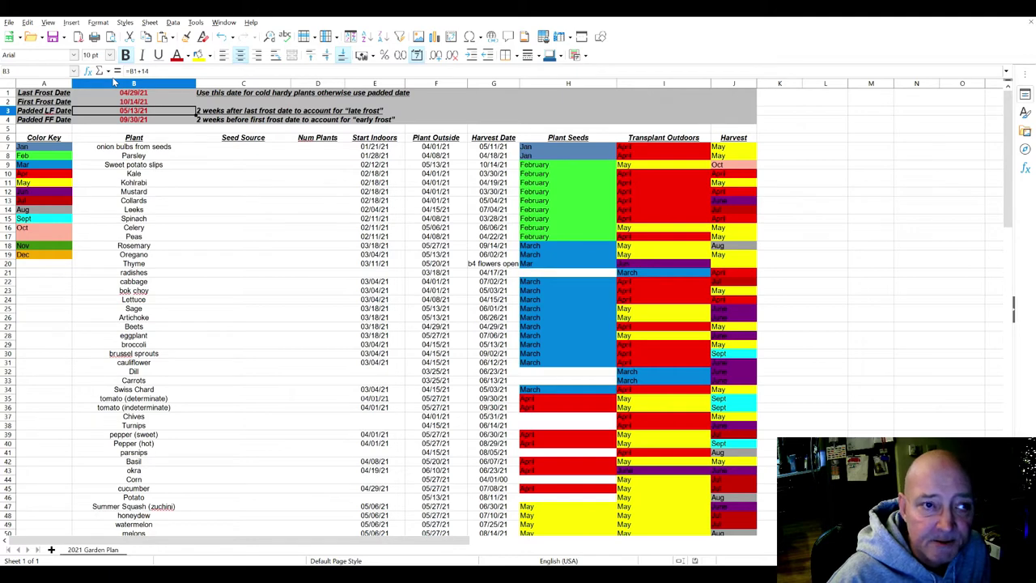
{"action": "key", "text": "Up"}
{"action": "key", "text": "Up"}
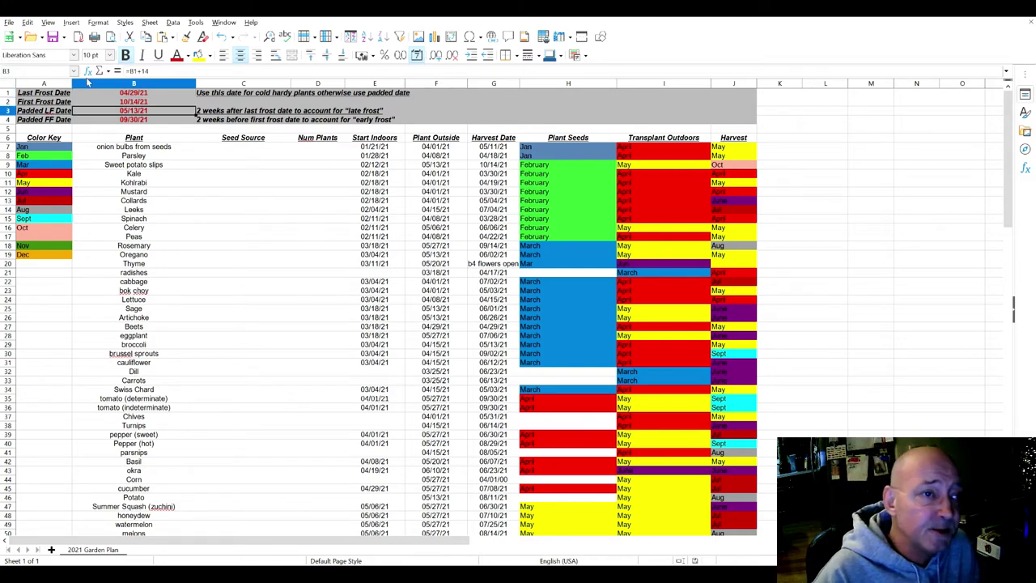
{"action": "key", "text": "Down"}
{"action": "key", "text": "Down"}
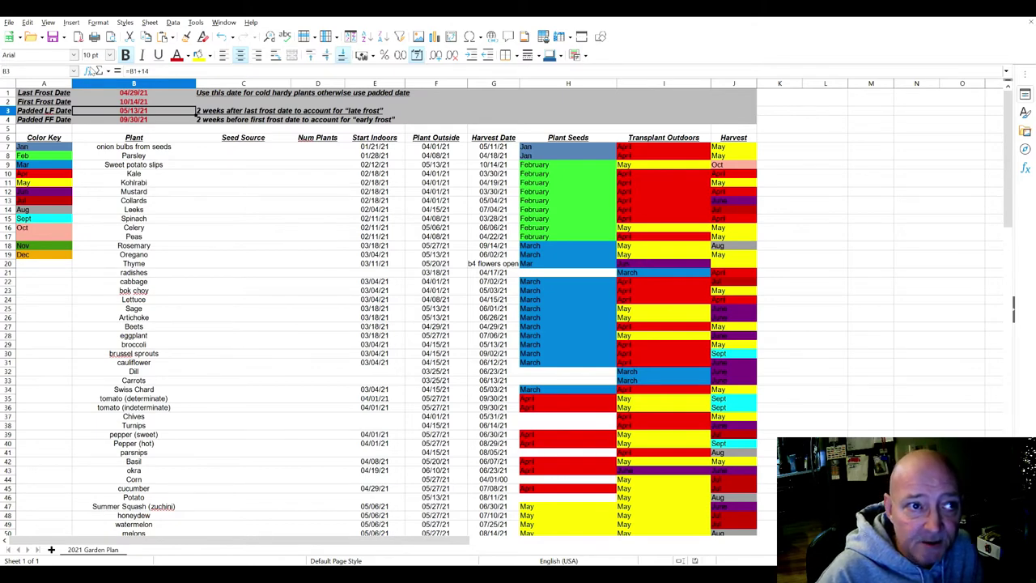
{"action": "left_click", "coordinate": [134, 92]}
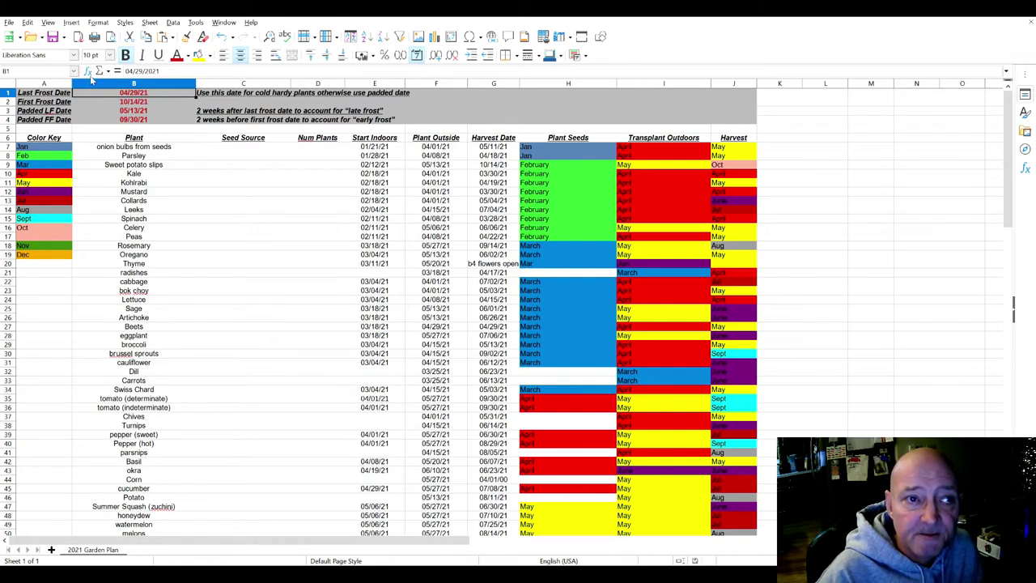
{"action": "key", "text": "Down"}
{"action": "key", "text": "Down"}
{"action": "key", "text": "Down"}
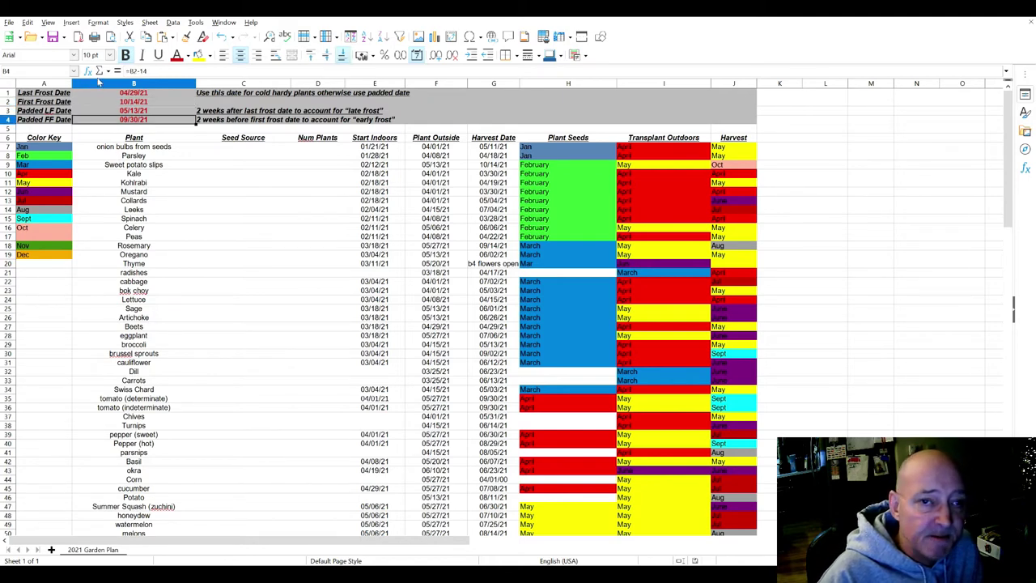
{"action": "key", "text": "Up"}
{"action": "key", "text": "Up"}
{"action": "key", "text": "Up"}
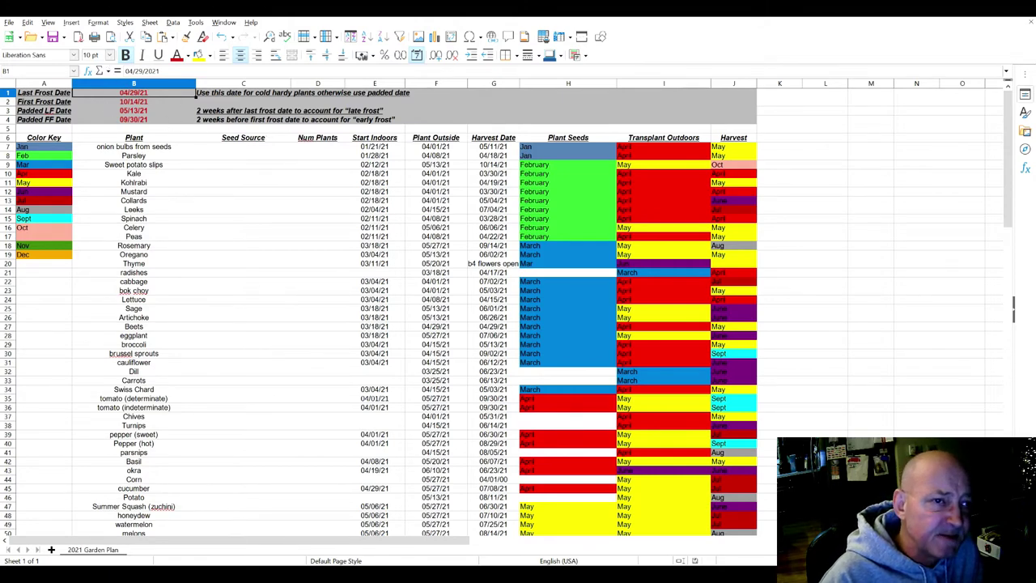
Change the last frost date in B1 to 05/29/2021.
{"action": "left_click", "coordinate": [122, 71]}
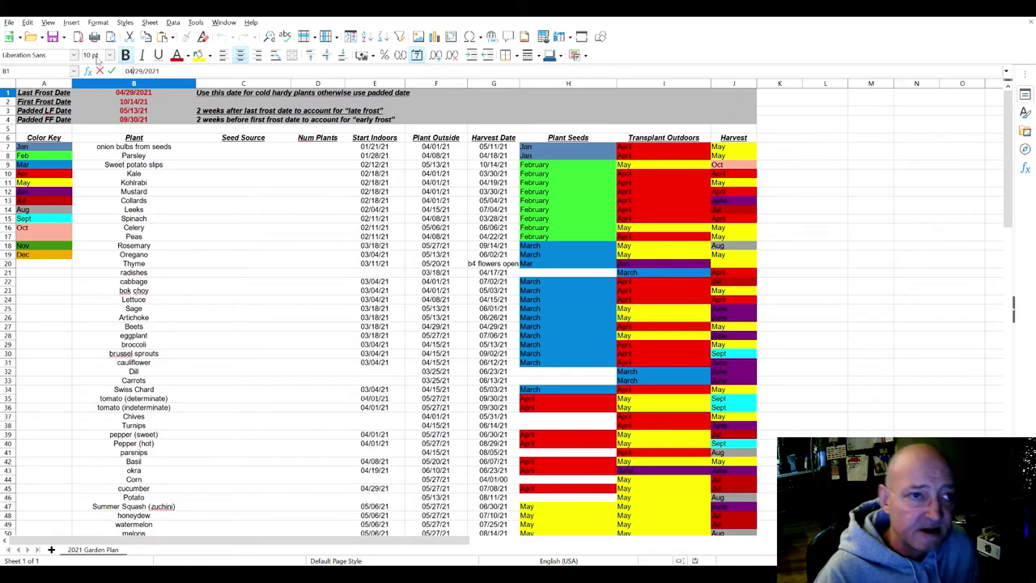
{"action": "key", "text": "BackSpace"}
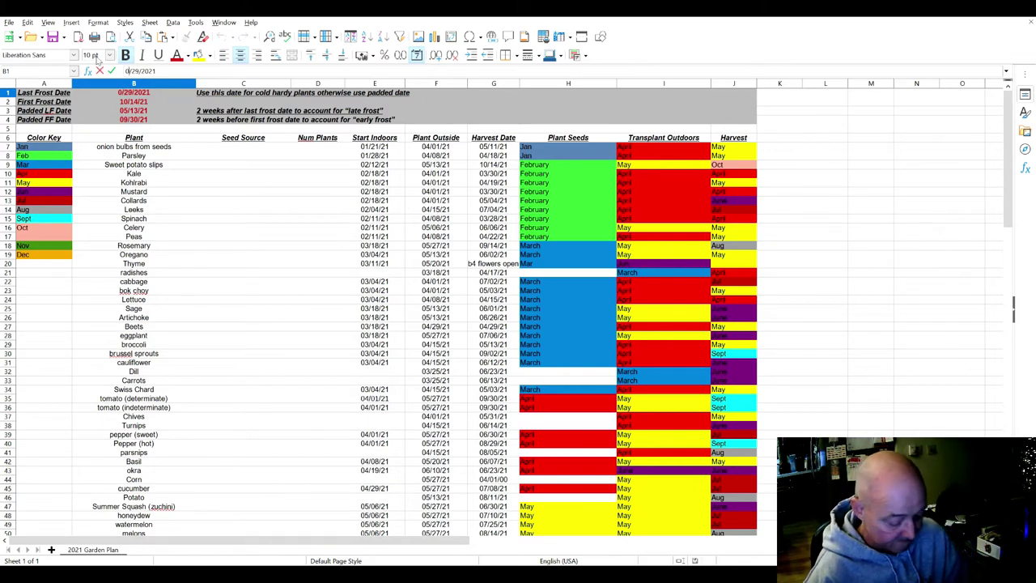
{"action": "type", "text": "5"}
{"action": "key", "text": "Return"}
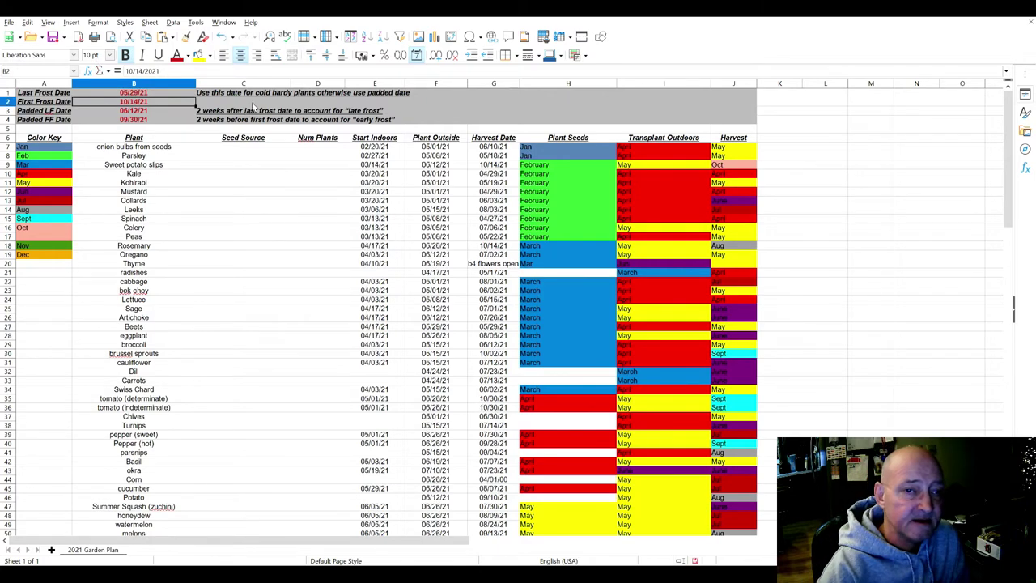
Check the formula behind the Start Indoors date for onion bulbs from seeds in E7.
{"action": "key", "text": "Right"}
{"action": "key", "text": "Right"}
{"action": "key", "text": "Right"}
{"action": "key", "text": "Down"}
{"action": "key", "text": "Down"}
{"action": "key", "text": "Down"}
{"action": "key", "text": "Down"}
{"action": "key", "text": "Down"}
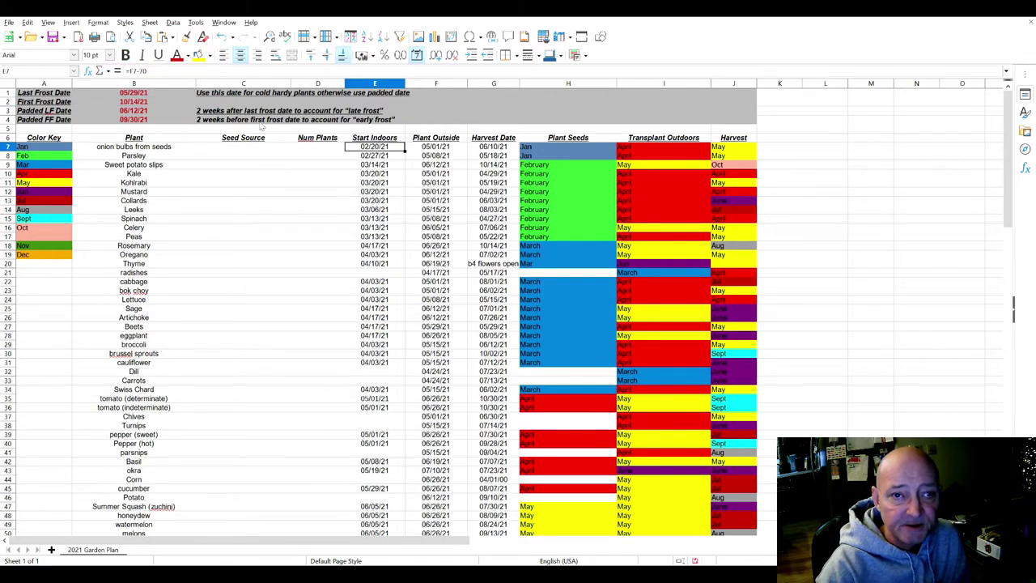
Set the last frost date in B1 back to 04/29/2021.
{"action": "left_click", "coordinate": [98, 92]}
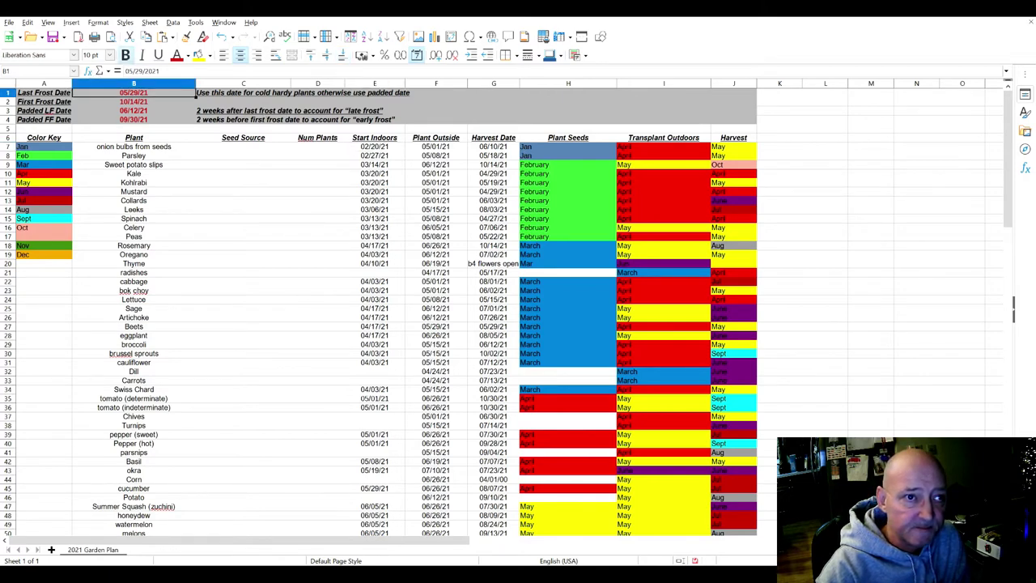
{"action": "double_click", "coordinate": [97, 92]}
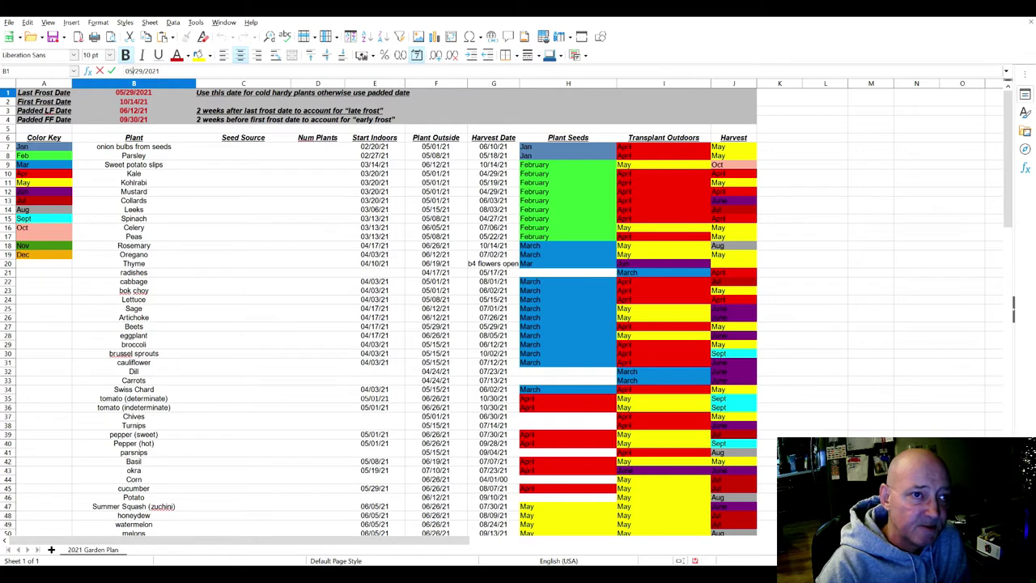
{"action": "key", "text": "Right"}
{"action": "key", "text": "Right"}
{"action": "key", "text": "BackSpace"}
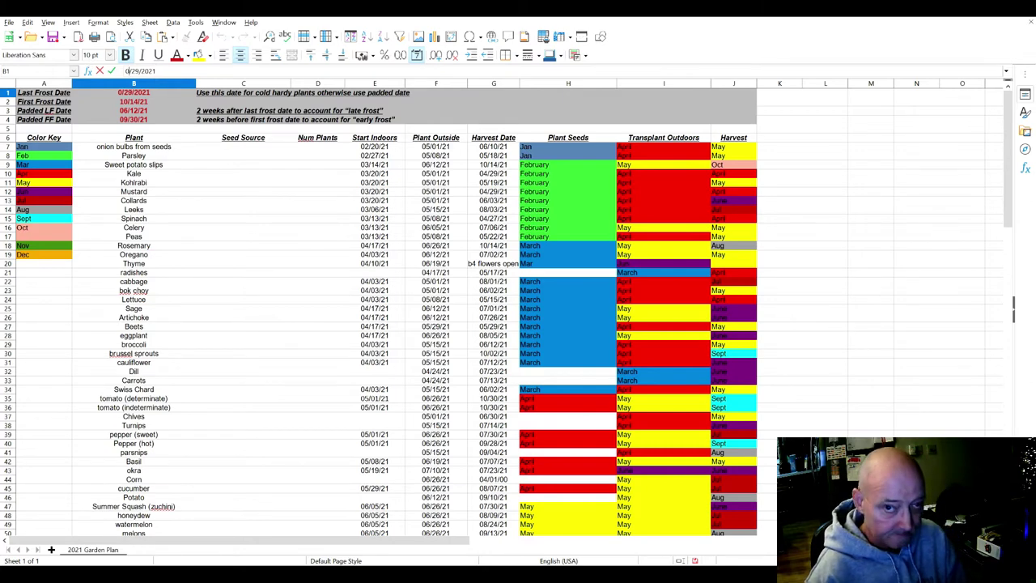
{"action": "type", "text": "4"}
{"action": "key", "text": "Return"}
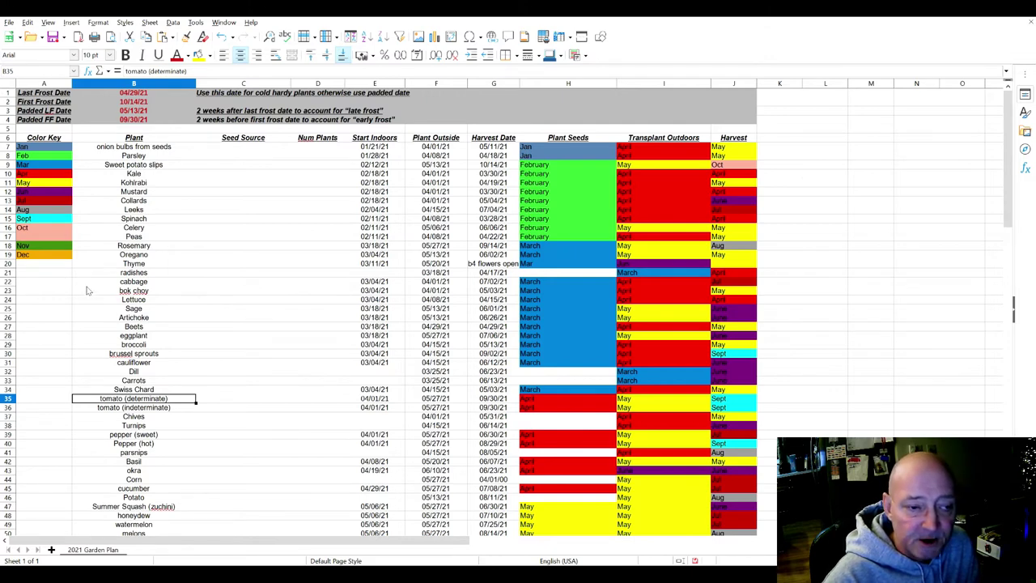
Insert a row above tomato (determinate) at row 35 and copy the tomato (determinate) row into it.
{"action": "key", "text": "shift+space"}
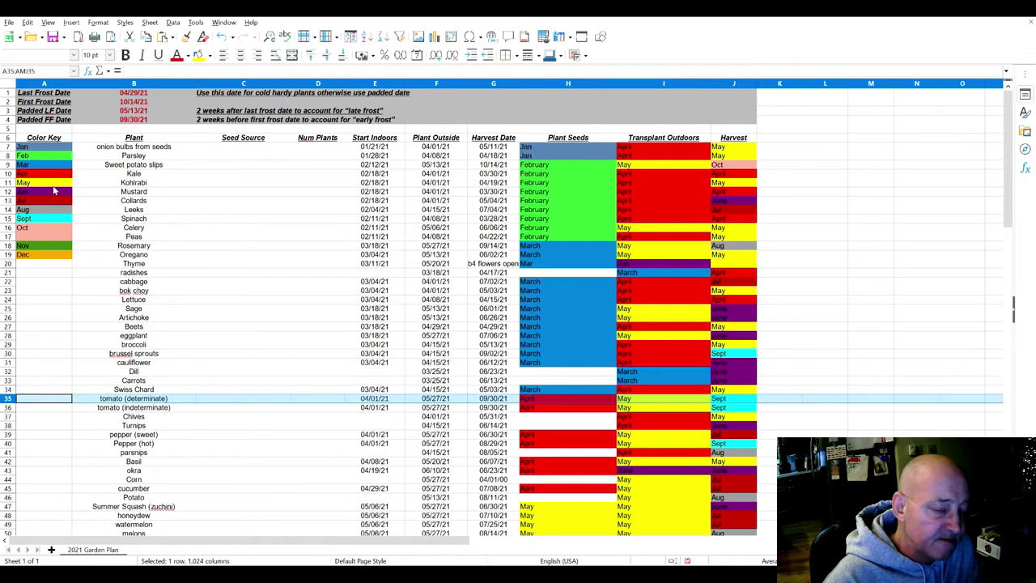
{"action": "key", "text": "ctrl+plus"}
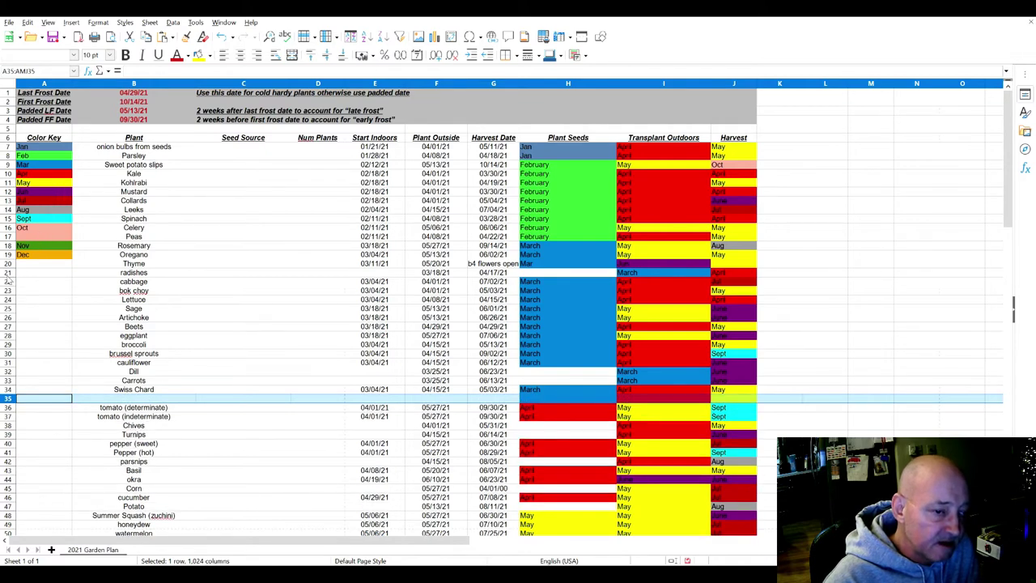
{"action": "key", "text": "Down"}
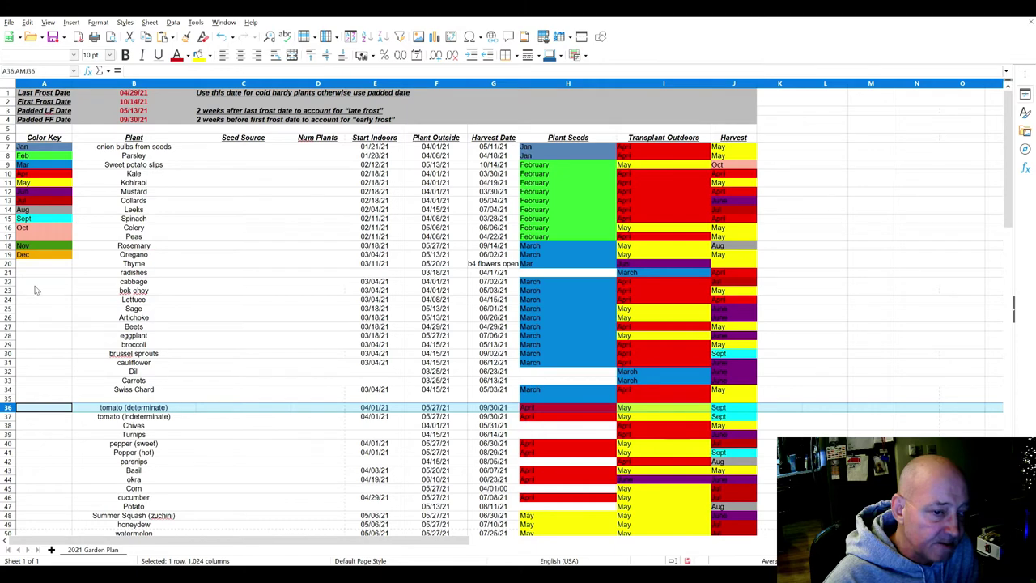
{"action": "key", "text": "ctrl+c"}
{"action": "key", "text": "Up"}
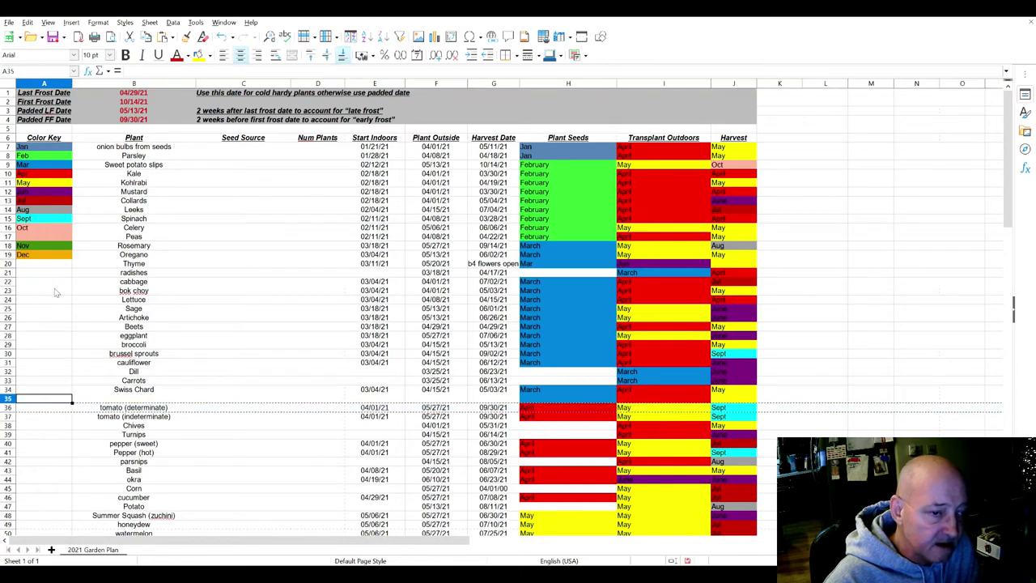
{"action": "key", "text": "ctrl+v"}
Rename the copied plant in B35 as "Roma tomato (determinate)".
{"action": "key", "text": "Right"}
{"action": "key", "text": "Right"}
{"action": "key", "text": "Right"}
{"action": "key", "text": "Right"}
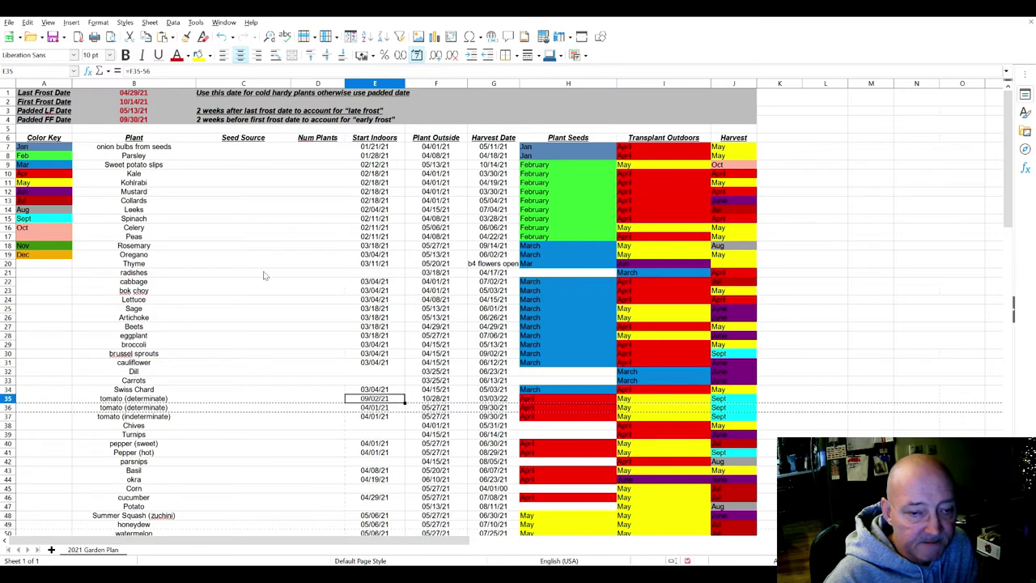
{"action": "key", "text": "Left"}
{"action": "key", "text": "Left"}
{"action": "key", "text": "Left"}
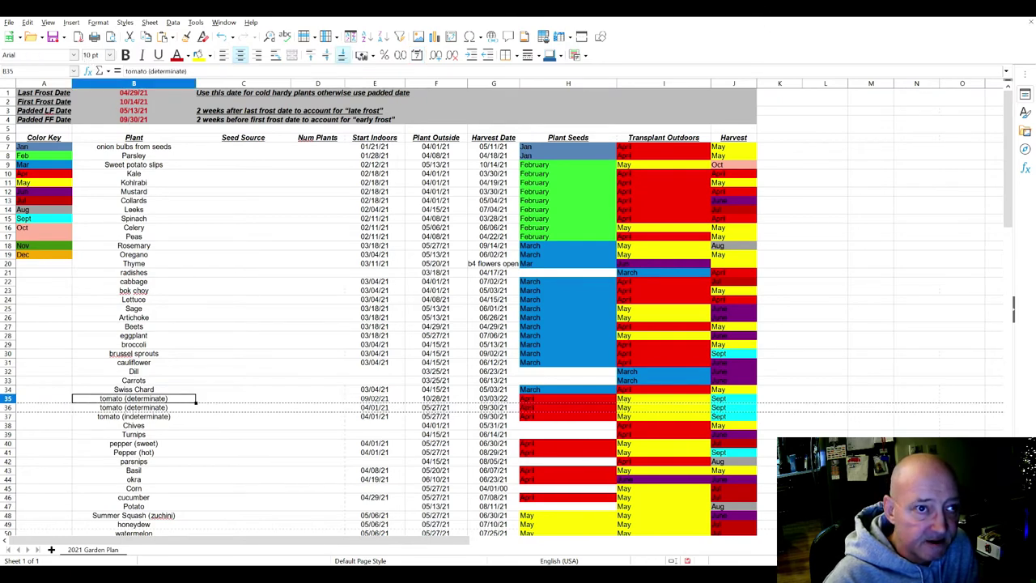
{"action": "key", "text": "F2"}
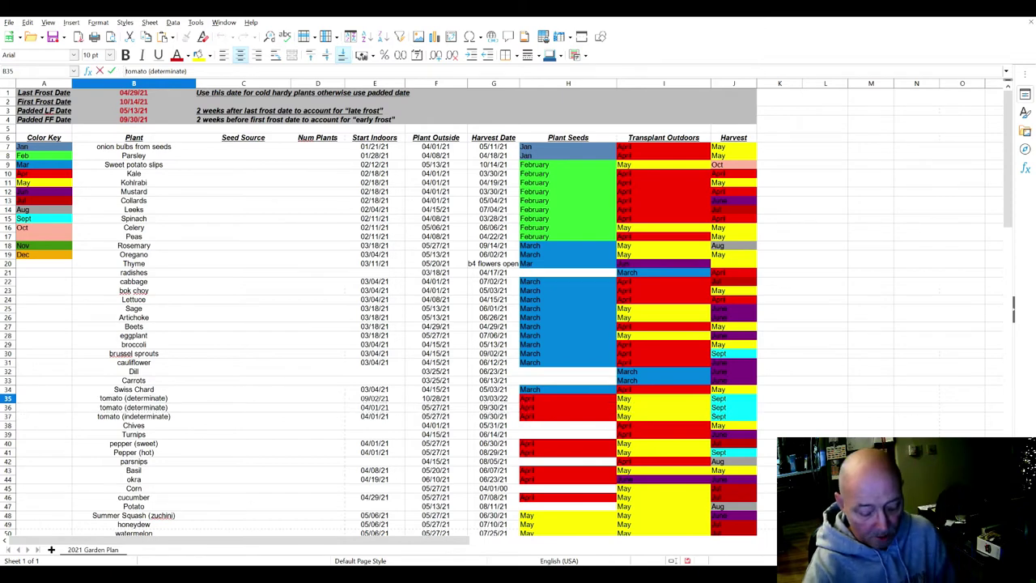
{"action": "key", "text": "Home"}
{"action": "type", "text": "Roma"}
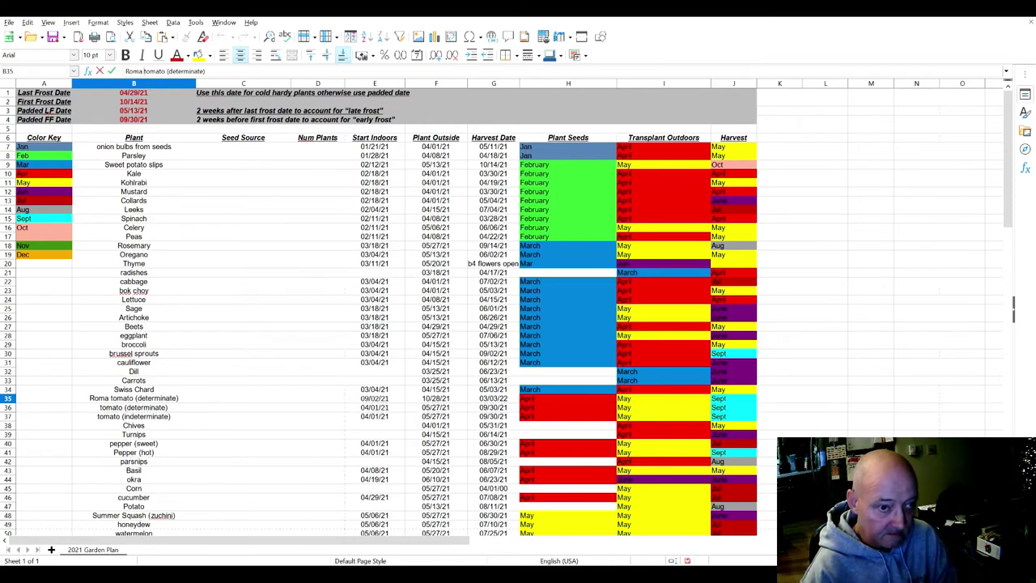
{"action": "key", "text": "Return"}
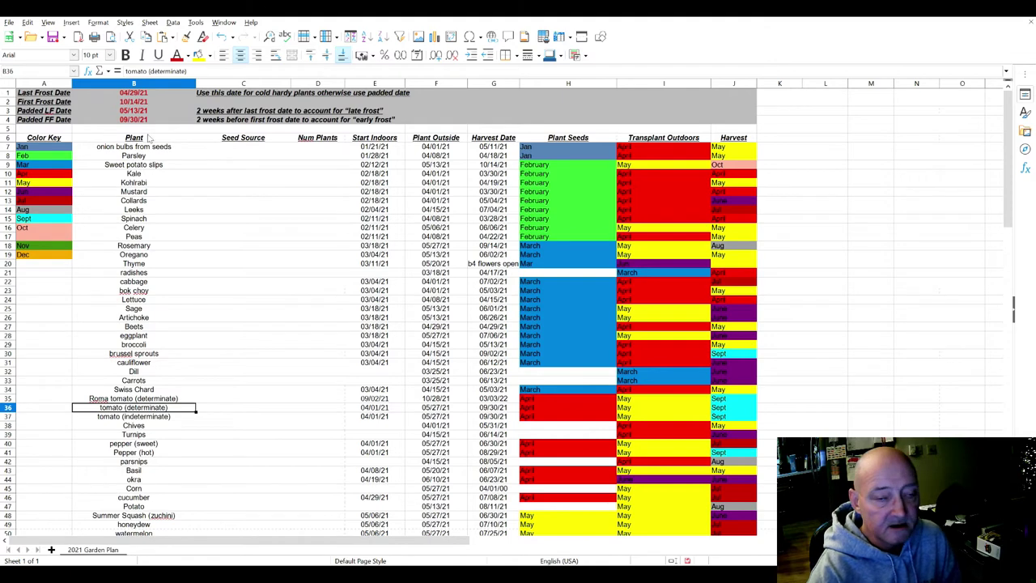
Inspect the Harvest Date formula for tomato (determinate) in G36, highlighting the number of days it adds, and leave it as is.
{"action": "key", "text": "Up"}
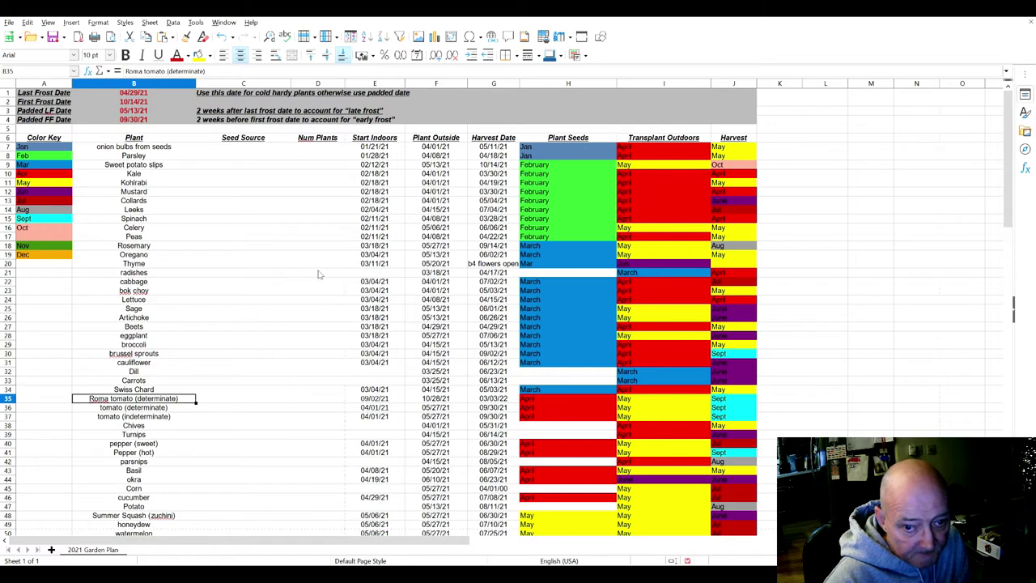
{"action": "key", "text": "Down"}
{"action": "key", "text": "Right"}
{"action": "key", "text": "Right"}
{"action": "key", "text": "Right"}
{"action": "key", "text": "Right"}
{"action": "key", "text": "Right"}
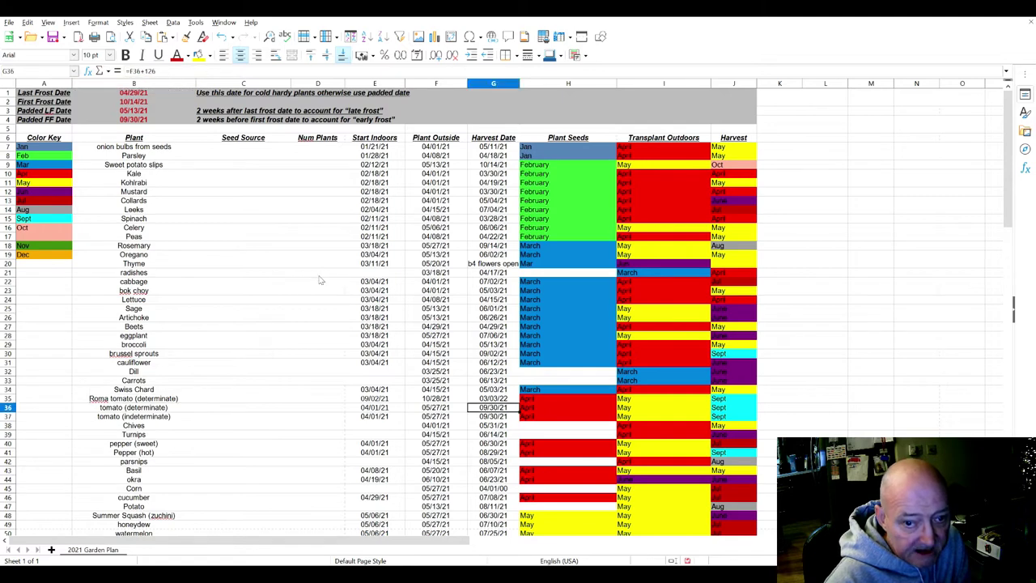
{"action": "left_click", "coordinate": [156, 71]}
{"action": "left_click_drag", "start_coordinate": [156, 71], "coordinate": [146, 71]}
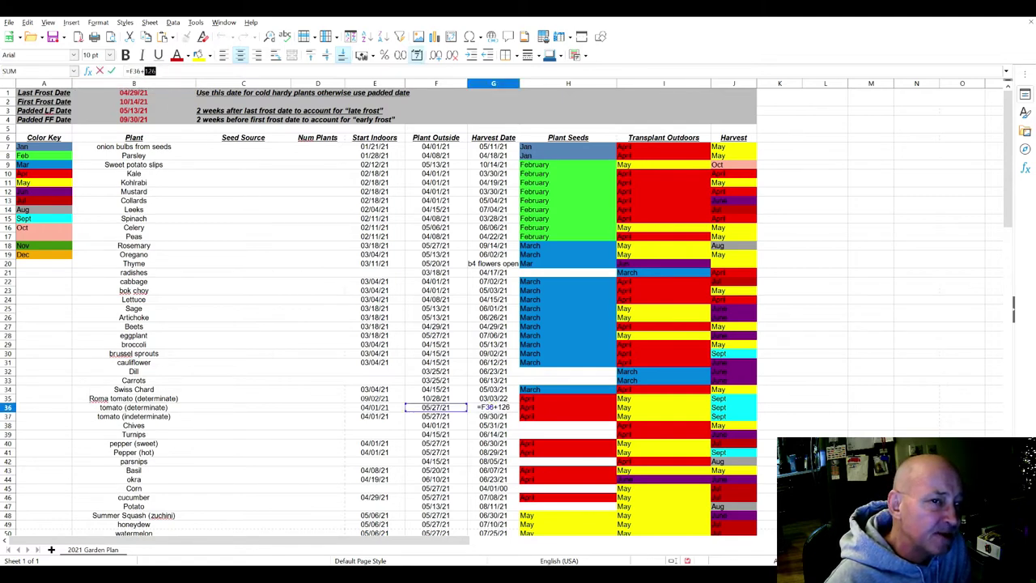
{"action": "left_click", "coordinate": [156, 71]}
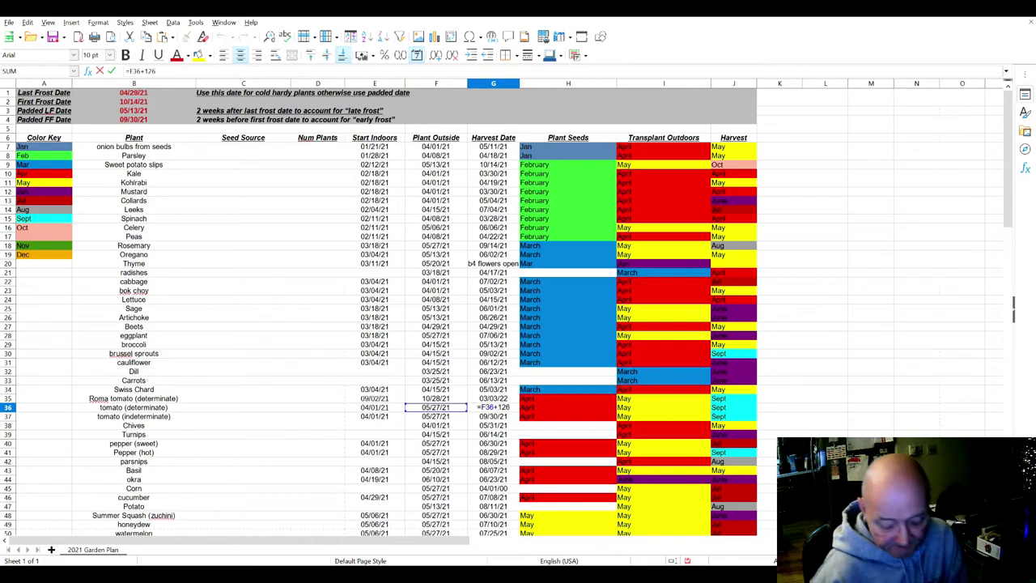
{"action": "key", "text": "Return"}
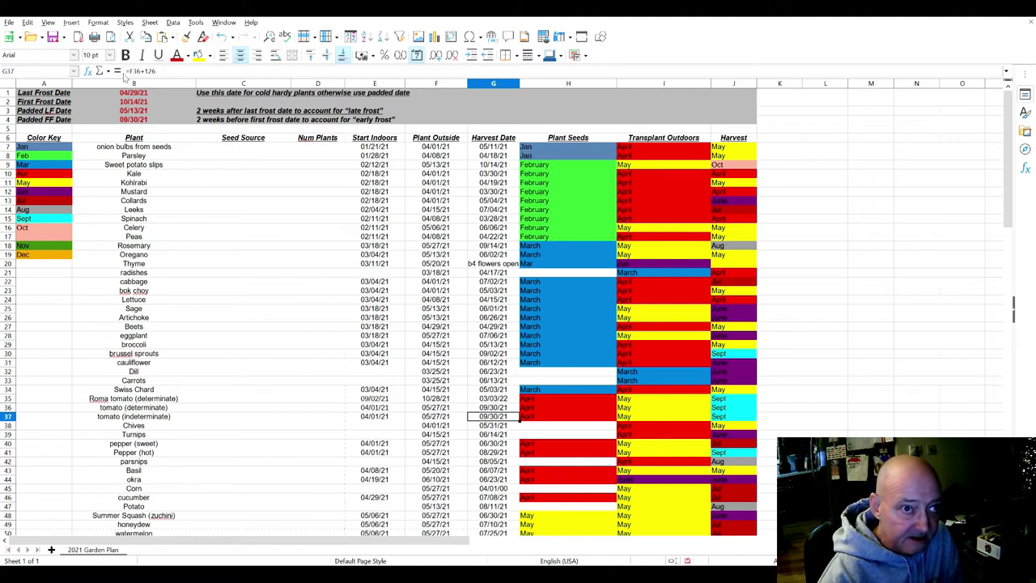
Change the Harvest Date formula for Roma tomato (determinate) in G35 to =F35+85.
{"action": "key", "text": "Up"}
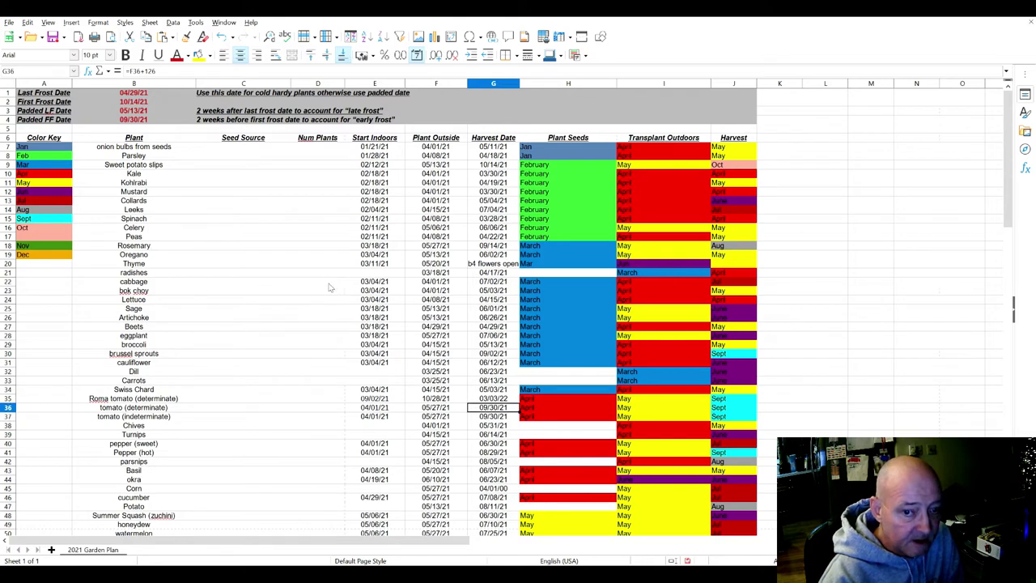
{"action": "key", "text": "Down"}
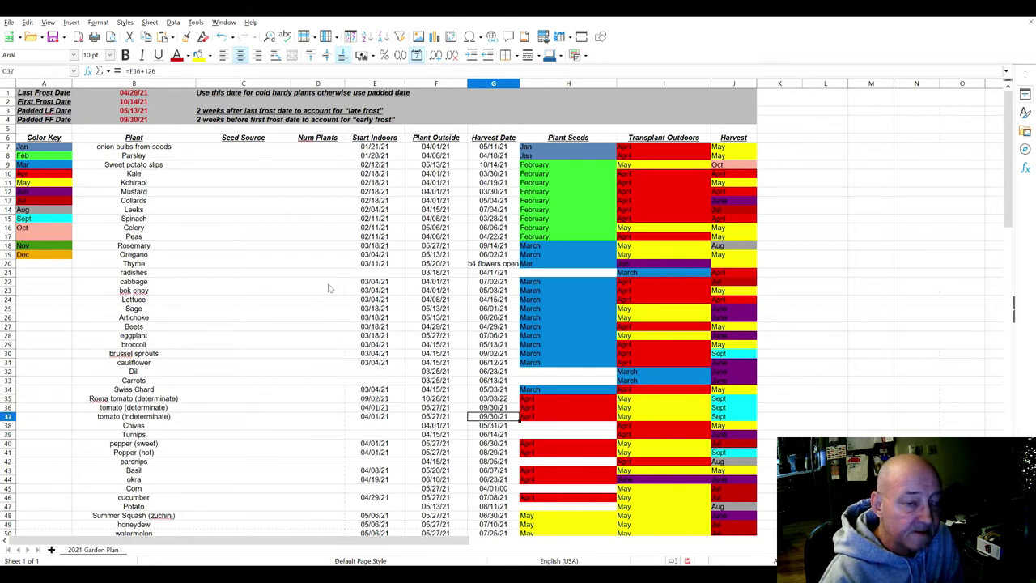
{"action": "key", "text": "Up"}
{"action": "key", "text": "Up"}
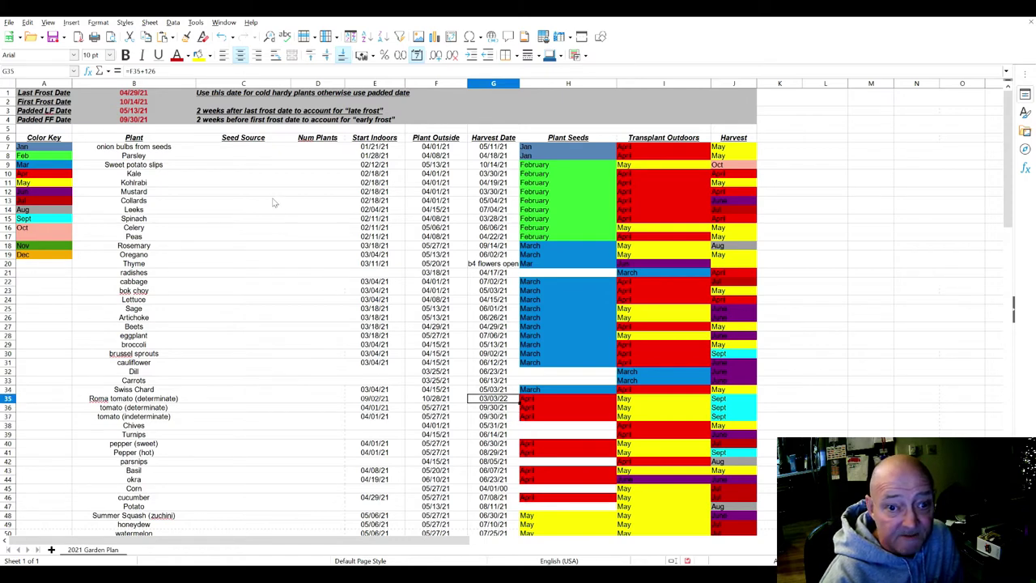
{"action": "key", "text": "F2"}
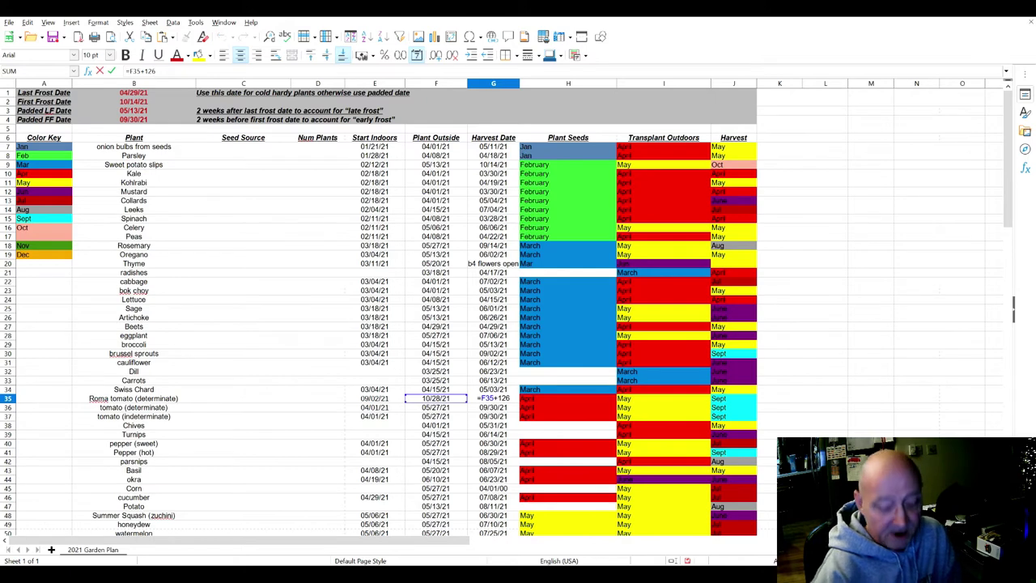
{"action": "key", "text": "BackSpace"}
{"action": "key", "text": "BackSpace"}
{"action": "key", "text": "BackSpace"}
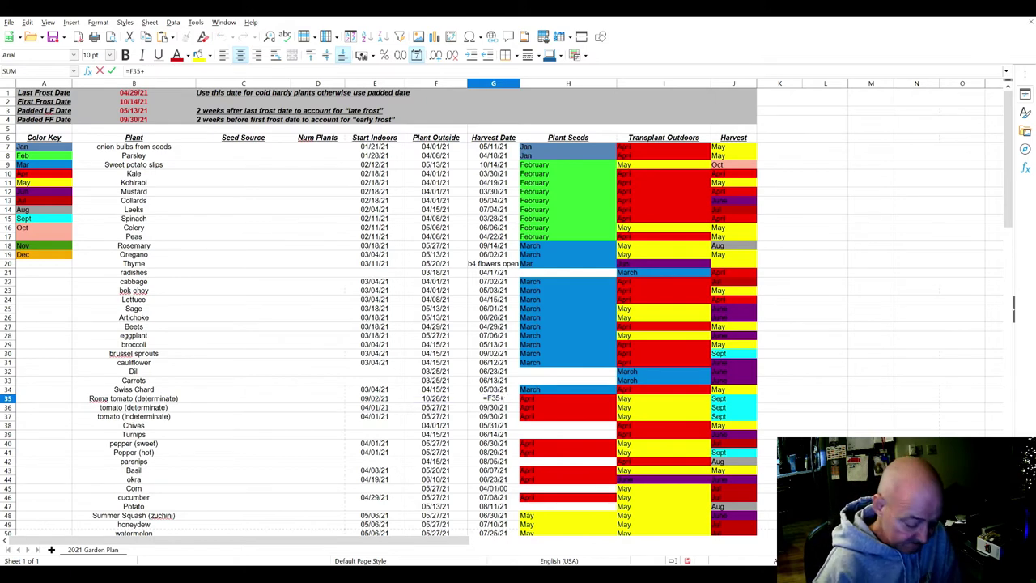
{"action": "type", "text": "85"}
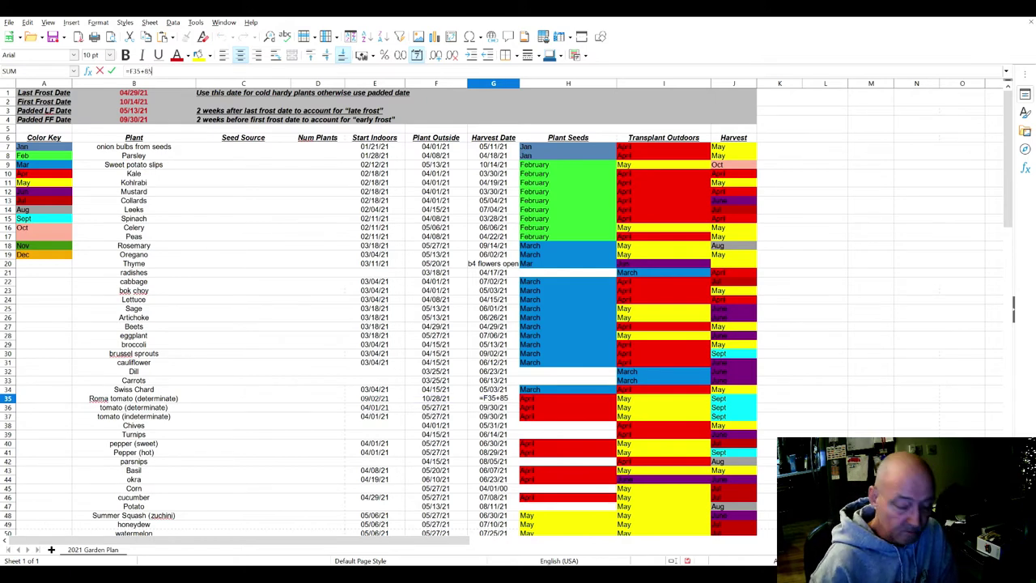
{"action": "key", "text": "Return"}
Inspect which frost date the Plant Outside formula for tomato (determinate) in F36 refers to, discarding any accidental cell reference.
{"action": "key", "text": "Left"}
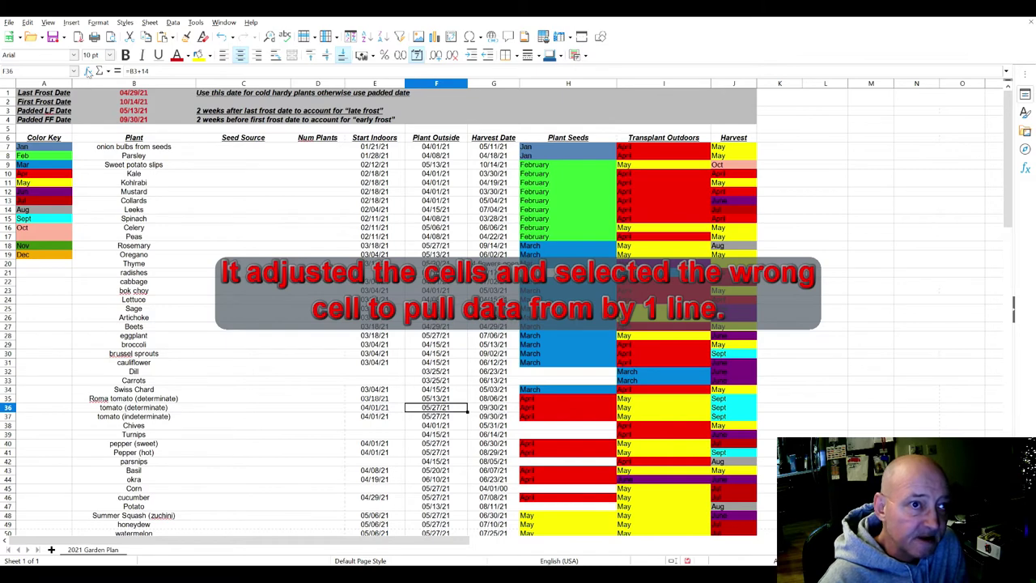
{"action": "key", "text": "F2"}
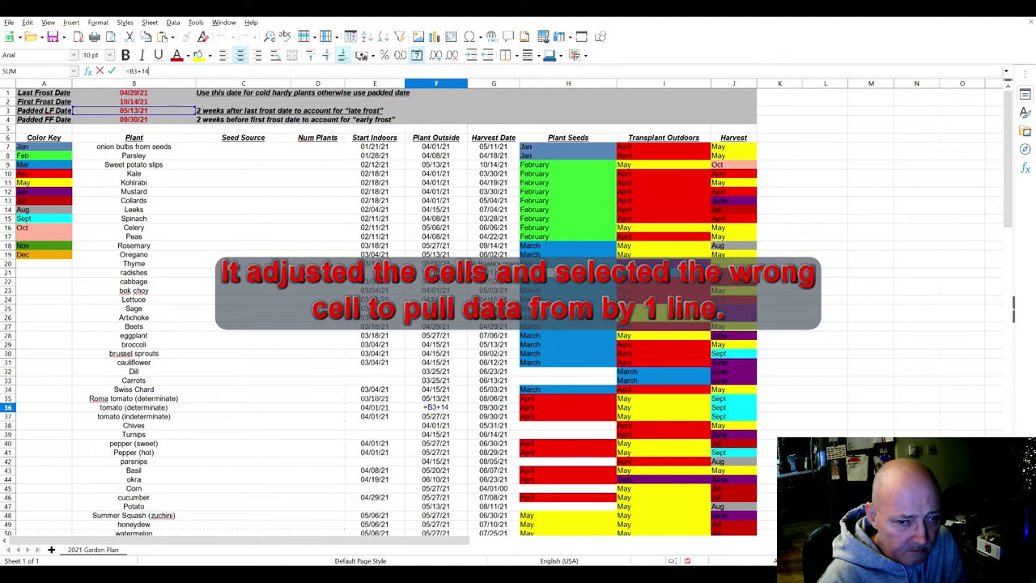
{"action": "key", "text": "Up"}
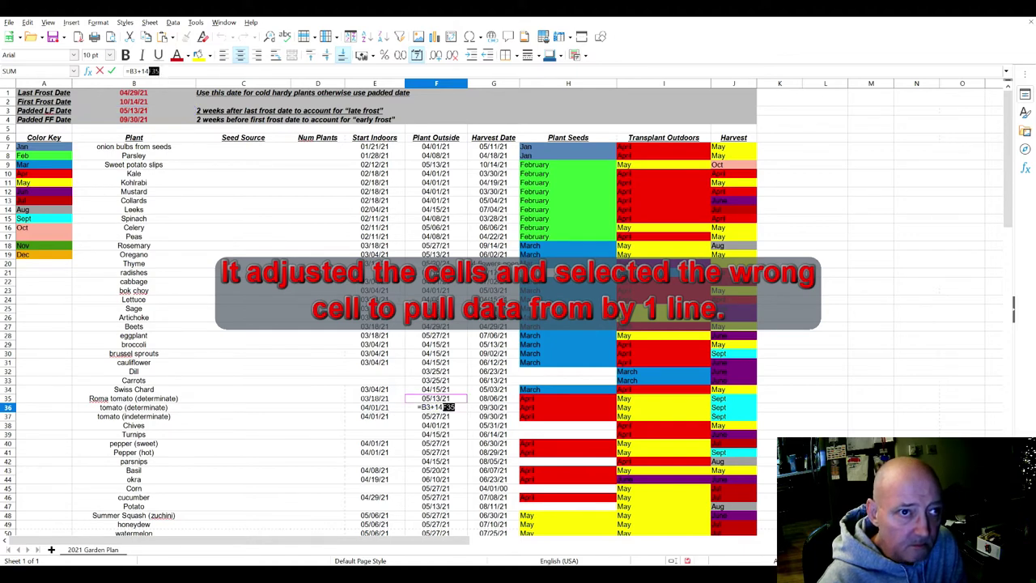
{"action": "key", "text": "End"}
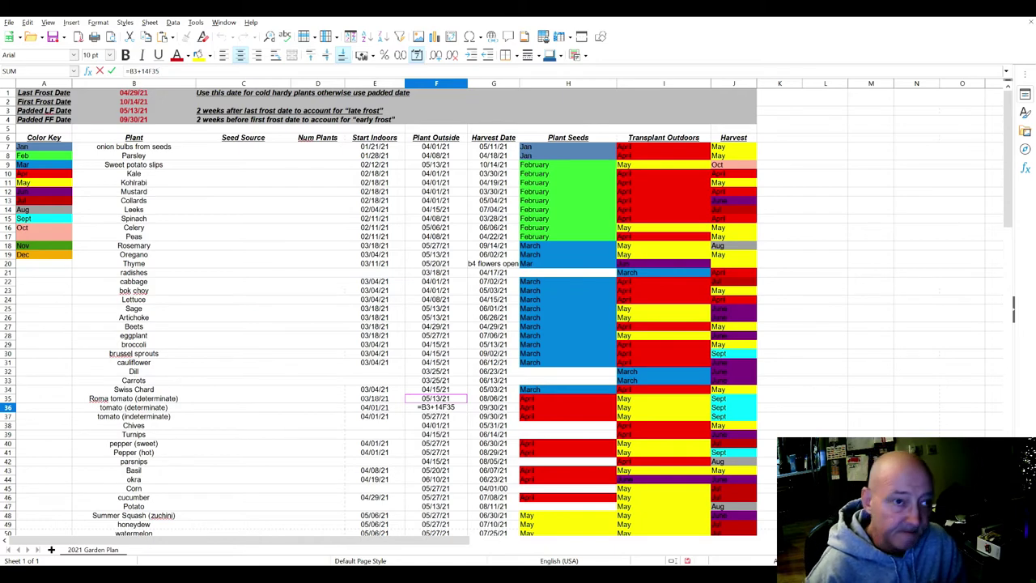
{"action": "key", "text": "BackSpace"}
{"action": "key", "text": "BackSpace"}
{"action": "key", "text": "BackSpace"}
{"action": "key", "text": "Return"}
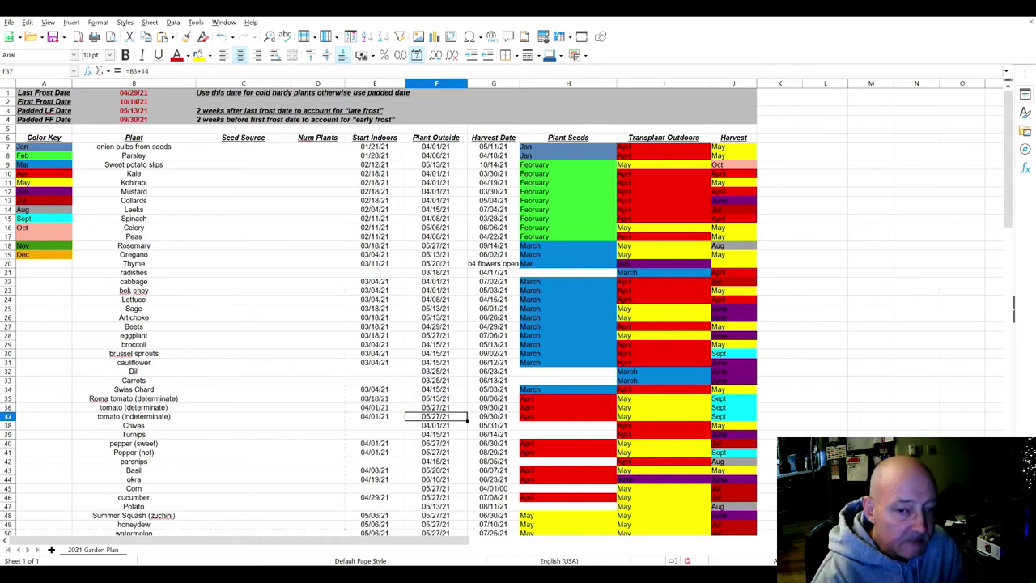
Correct the Roma tomato's Plant Outside formula in F35 to =B3+14 and check its recalculated Harvest Date in G35.
{"action": "key", "text": "Up"}
{"action": "key", "text": "Up"}
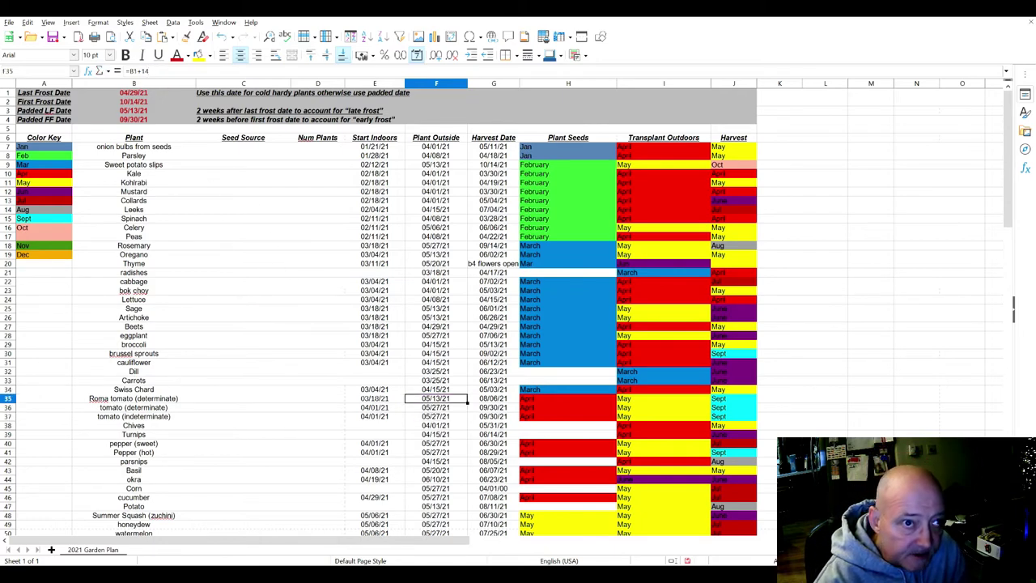
{"action": "key", "text": "F2"}
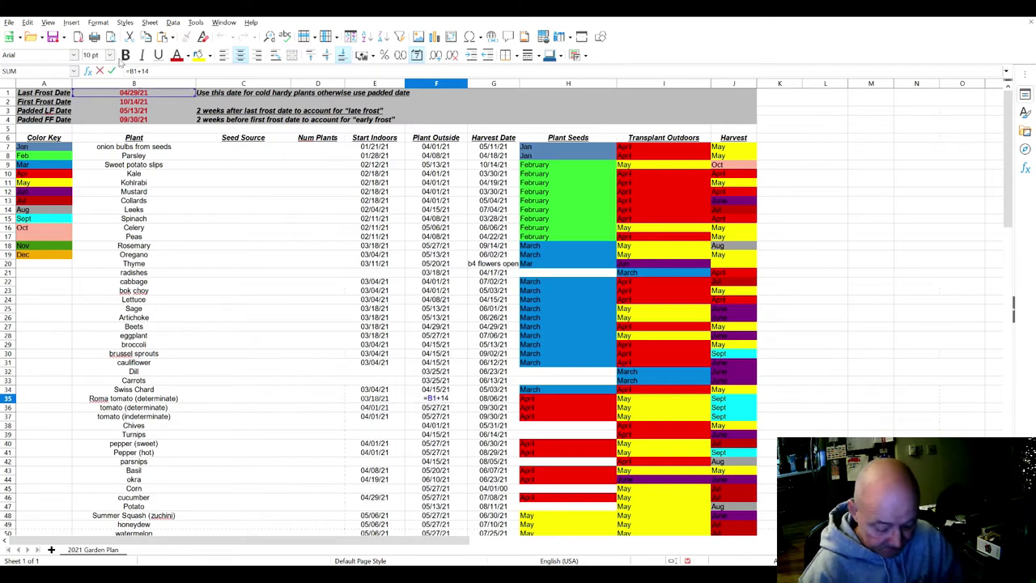
{"action": "key", "text": "Left"}
{"action": "key", "text": "Left"}
{"action": "key", "text": "Left"}
{"action": "key", "text": "BackSpace"}
{"action": "type", "text": "3"}
{"action": "key", "text": "Return"}
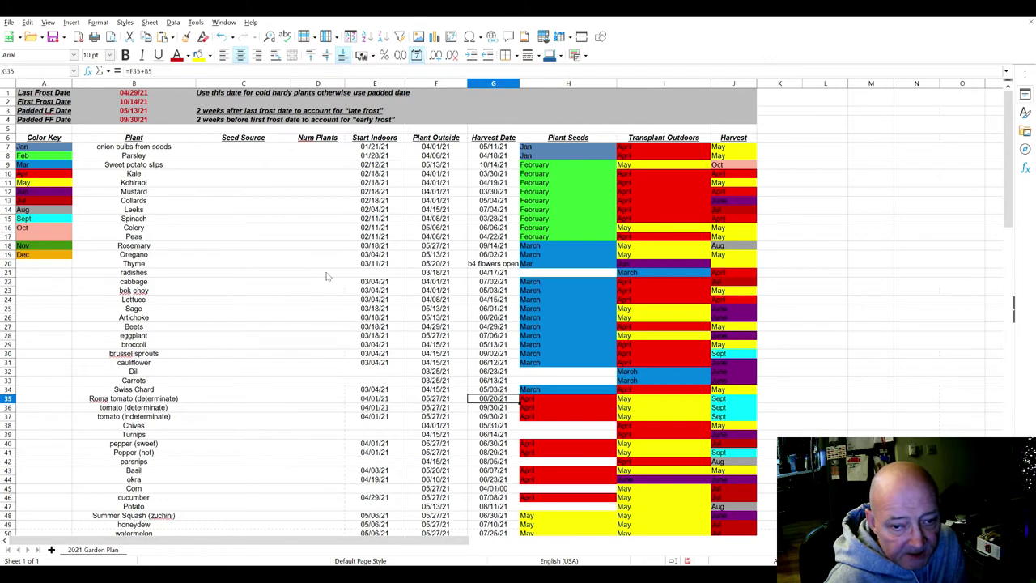
{"action": "key", "text": "Up"}
{"action": "key", "text": "Right"}
{"action": "key", "text": "shift+Left"}
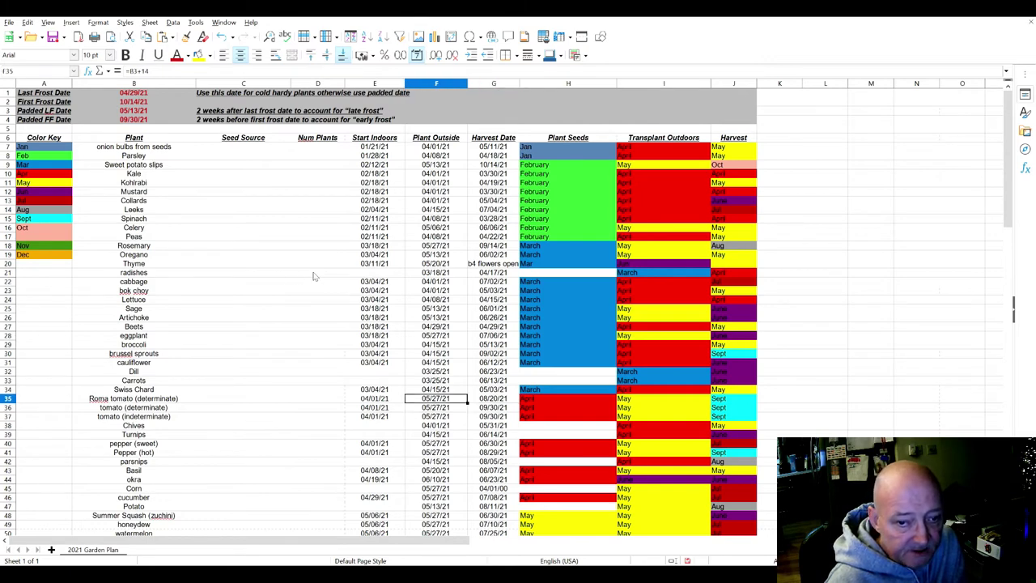
{"action": "key", "text": "shift+Right"}
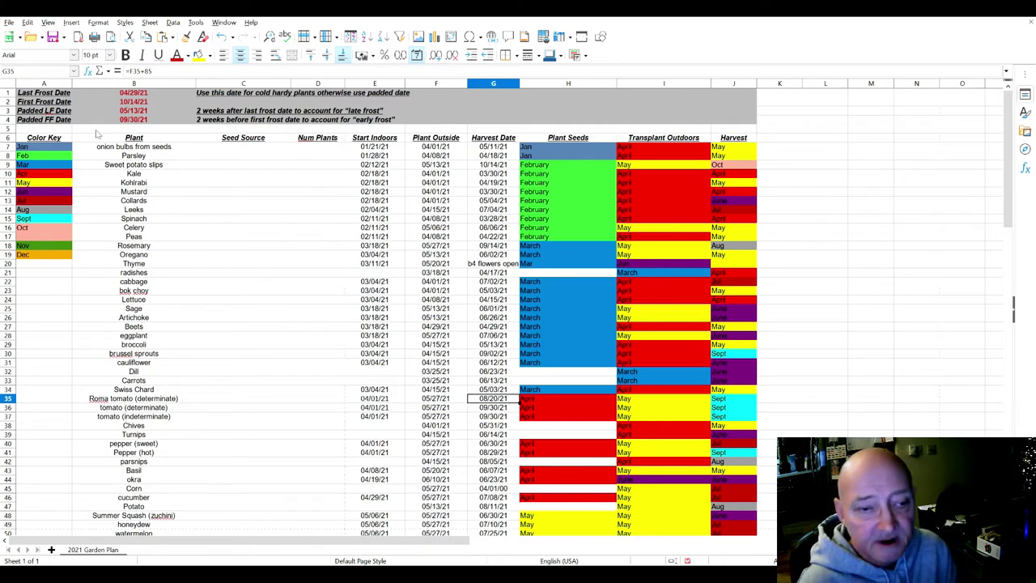
Look through the "Last Dates to Plant for success" plant list from Basil to Corn Sunglow Hybrid.
{"action": "scroll", "coordinate": [160, 179], "scroll_direction": "down", "scroll_amount": 10}
{"action": "scroll", "coordinate": [160, 179], "scroll_direction": "down", "scroll_amount": 8}
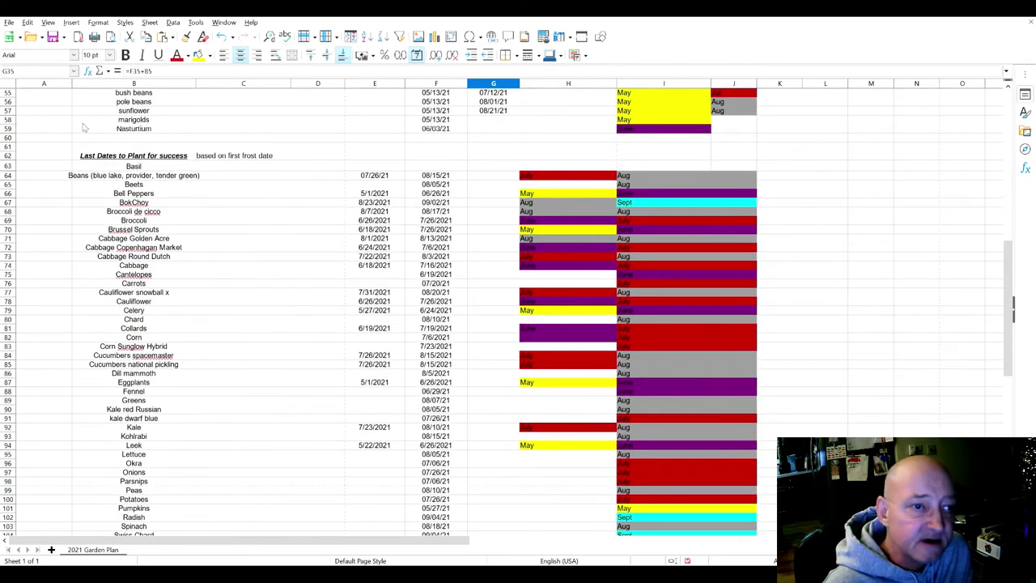
{"action": "left_click", "coordinate": [134, 184]}
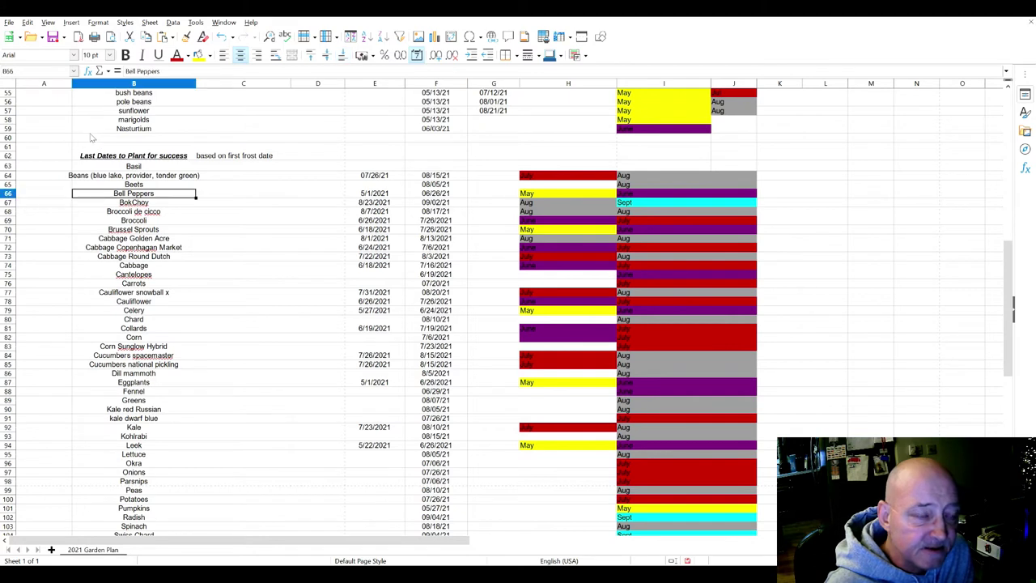
{"action": "key", "text": "Up"}
{"action": "key", "text": "Up"}
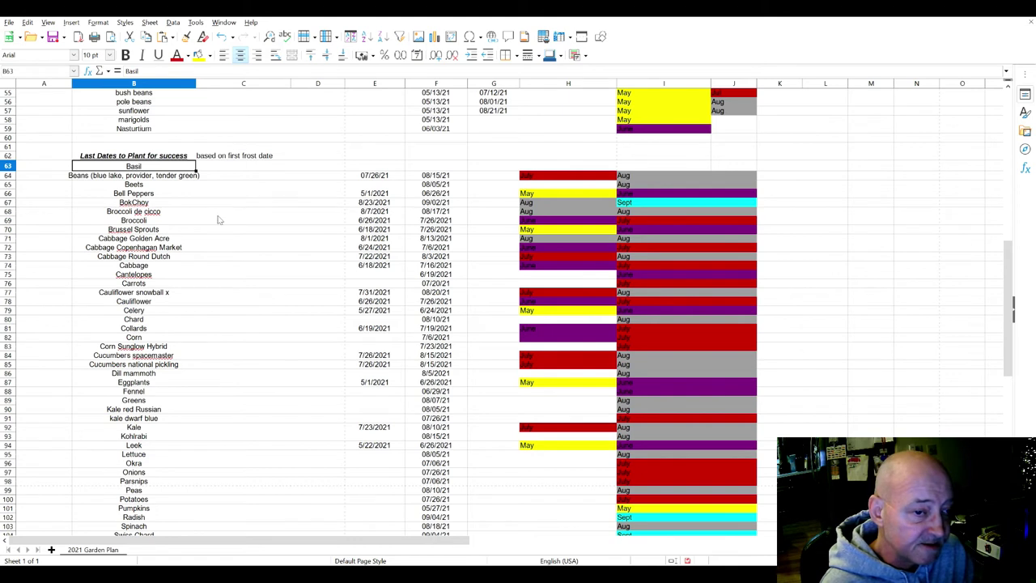
{"action": "key", "text": "Down"}
{"action": "key", "text": "Down"}
{"action": "key", "text": "Down"}
{"action": "key", "text": "Down"}
{"action": "key", "text": "Down"}
{"action": "key", "text": "Down"}
{"action": "key", "text": "Down"}
{"action": "key", "text": "Down"}
{"action": "key", "text": "Down"}
{"action": "key", "text": "Down"}
{"action": "key", "text": "Down"}
{"action": "key", "text": "Down"}
{"action": "key", "text": "Down"}
{"action": "key", "text": "Down"}
{"action": "key", "text": "Down"}
{"action": "key", "text": "Down"}
{"action": "key", "text": "Down"}
{"action": "key", "text": "Down"}
{"action": "key", "text": "Down"}
{"action": "key", "text": "Down"}
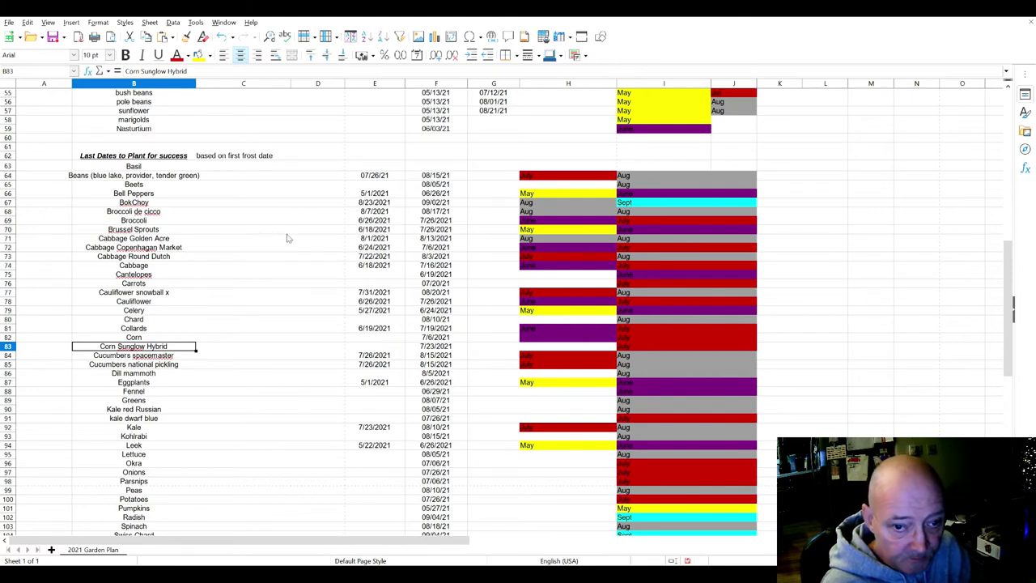
Compare the last outdoor planting date formulas of Corn Sunglow Hybrid in F83, Corn in F82 and Beans in F64.
{"action": "key", "text": "ctrl+Right"}
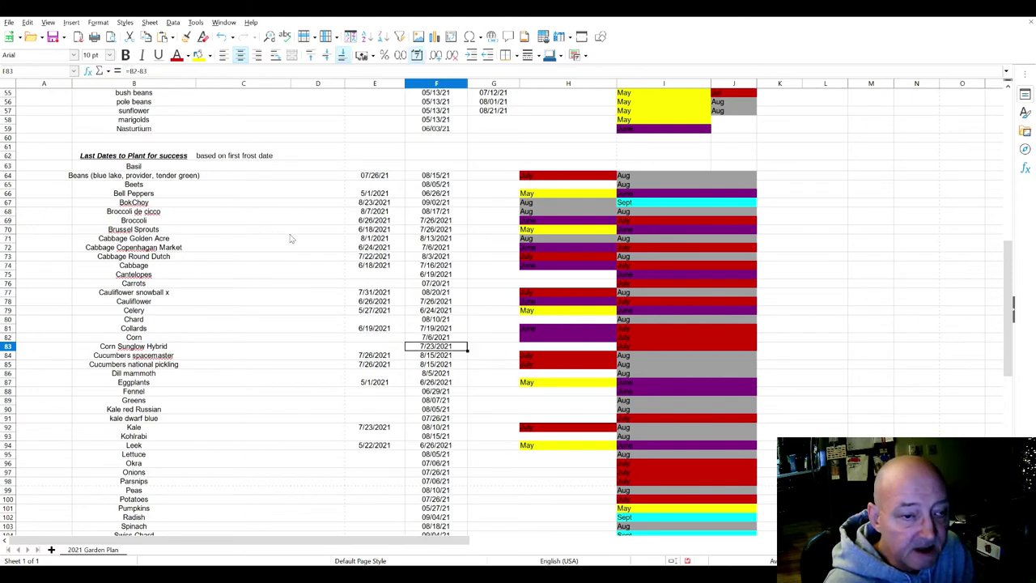
{"action": "key", "text": "Up"}
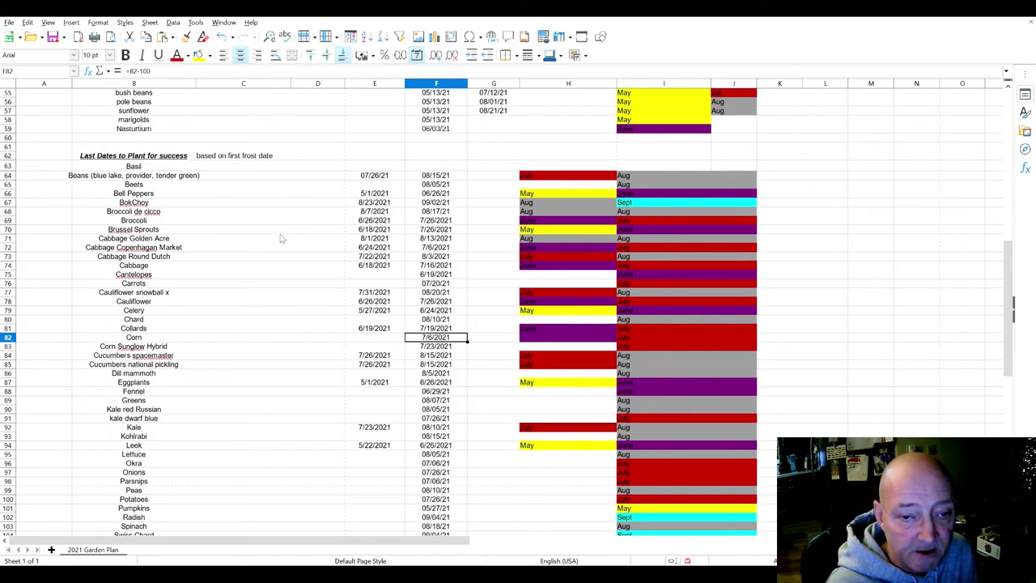
{"action": "key", "text": "Down"}
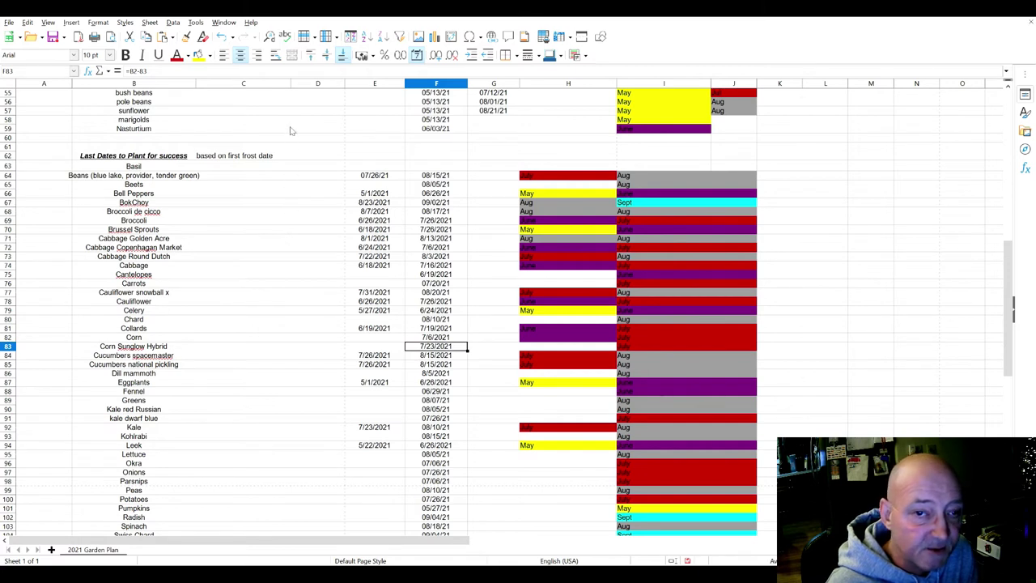
{"action": "key", "text": "ctrl+Up"}
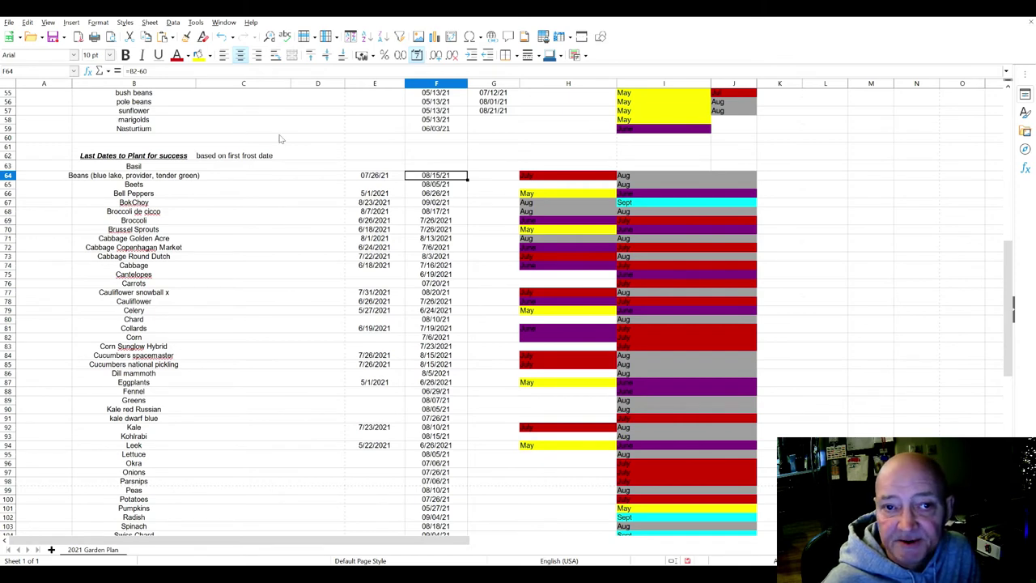
Check the padded first frost date formula in B4 against the Beans outdoor planting formula in F64.
{"action": "scroll", "coordinate": [278, 222], "scroll_direction": "up", "scroll_amount": 5}
{"action": "scroll", "coordinate": [278, 222], "scroll_direction": "up", "scroll_amount": 13}
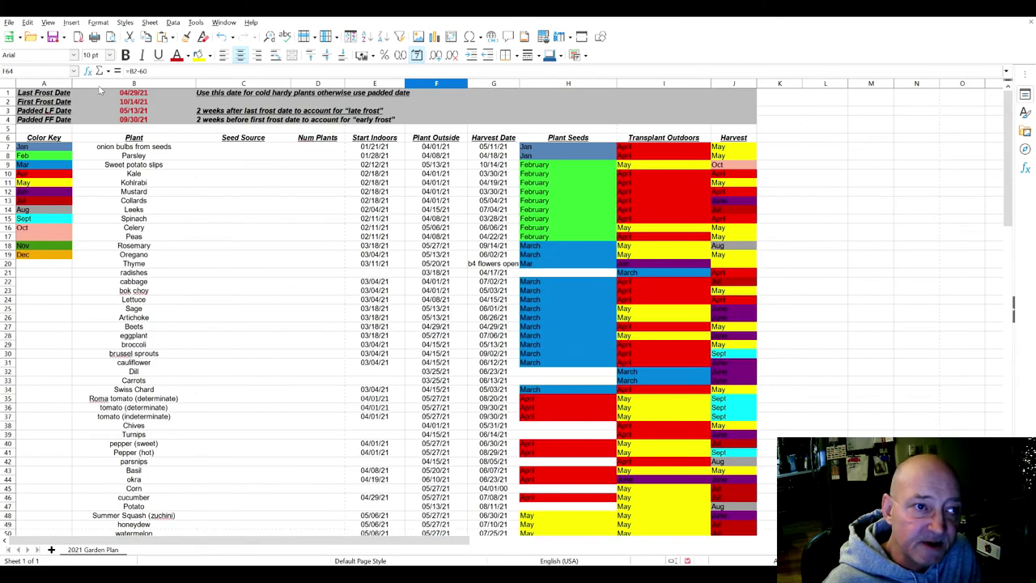
{"action": "left_click", "coordinate": [121, 119]}
{"action": "scroll", "coordinate": [203, 206], "scroll_direction": "down", "scroll_amount": 14}
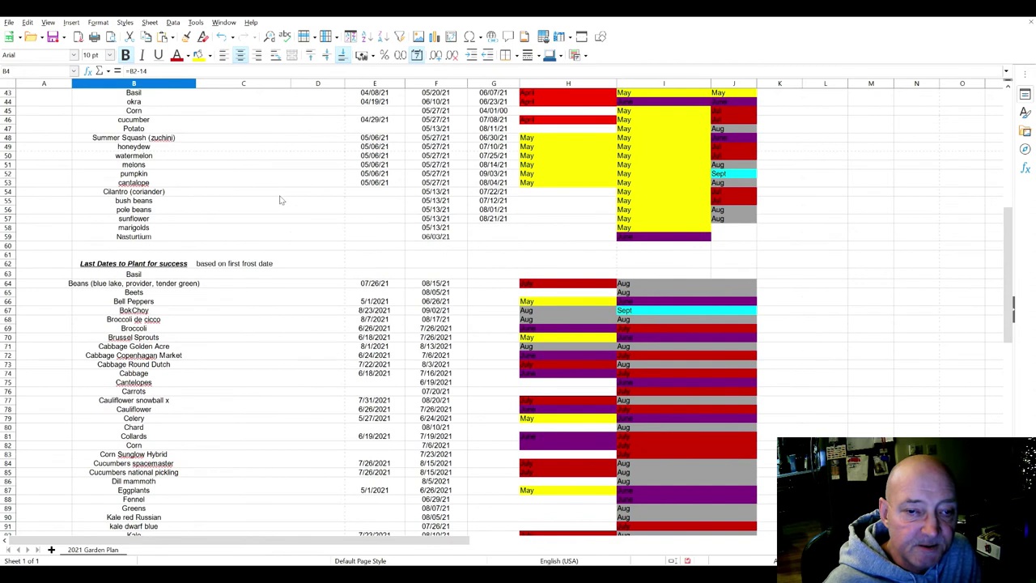
{"action": "key", "text": "ctrl+z"}
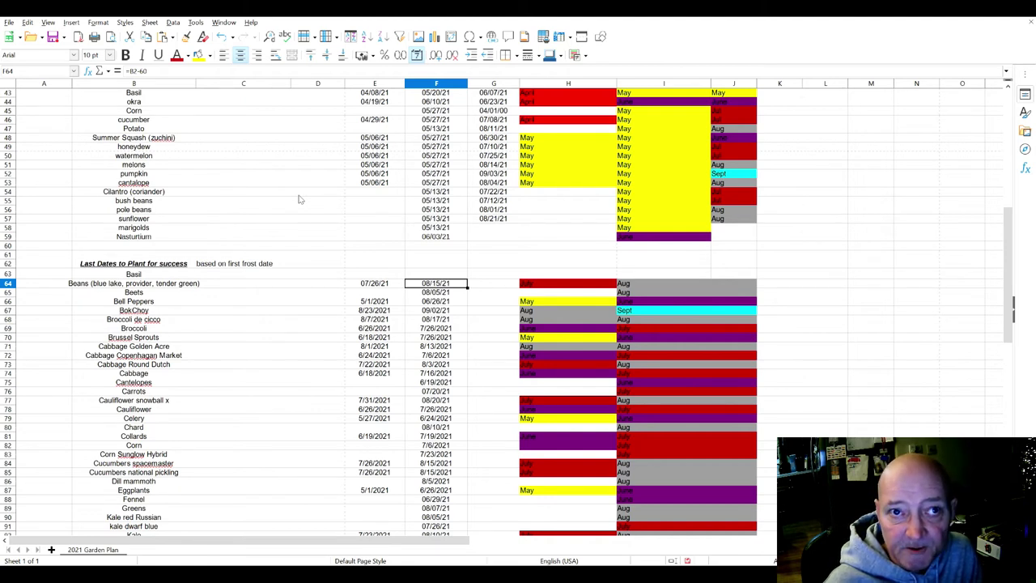
{"action": "scroll", "coordinate": [299, 199], "scroll_direction": "down", "scroll_amount": 5}
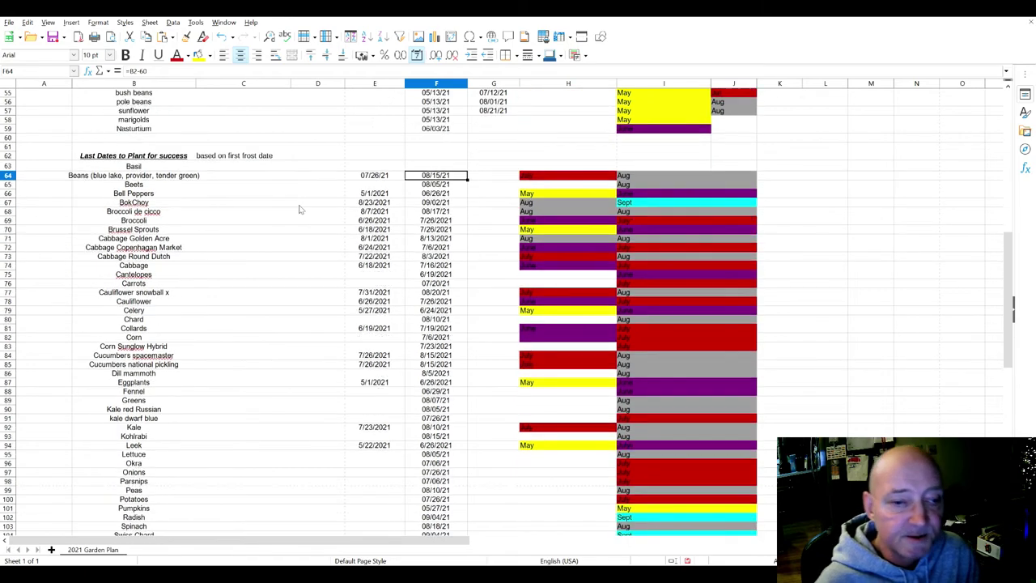
{"action": "scroll", "coordinate": [299, 209], "scroll_direction": "up", "scroll_amount": 19}
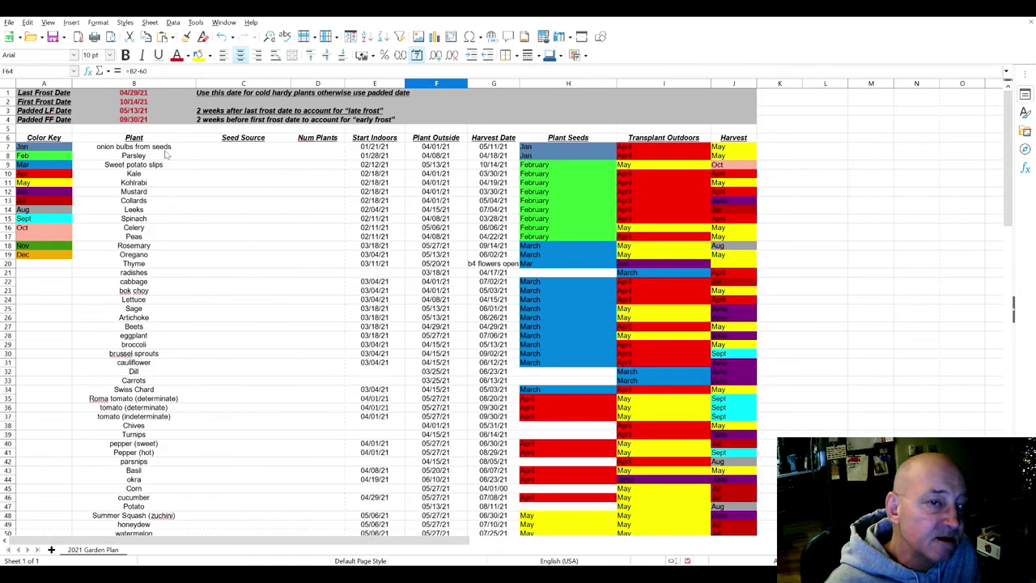
Inspect the Start Indoors and Plant Outside formulas for onion bulbs from seeds and Parsley in rows 7 and 8.
{"action": "left_click", "coordinate": [243, 219]}
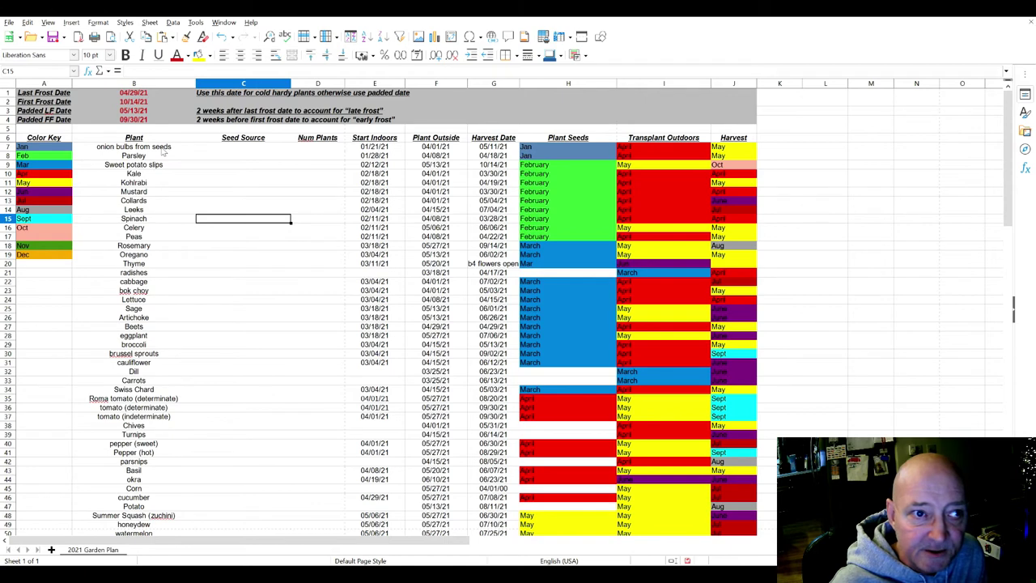
{"action": "left_click", "coordinate": [162, 149]}
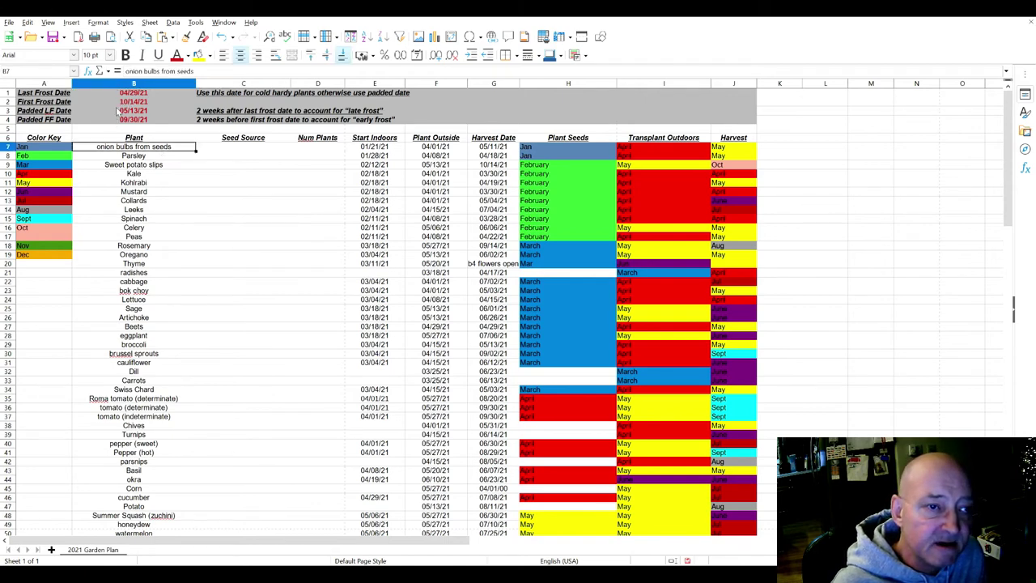
{"action": "key", "text": "Right"}
{"action": "key", "text": "Right"}
{"action": "key", "text": "Right"}
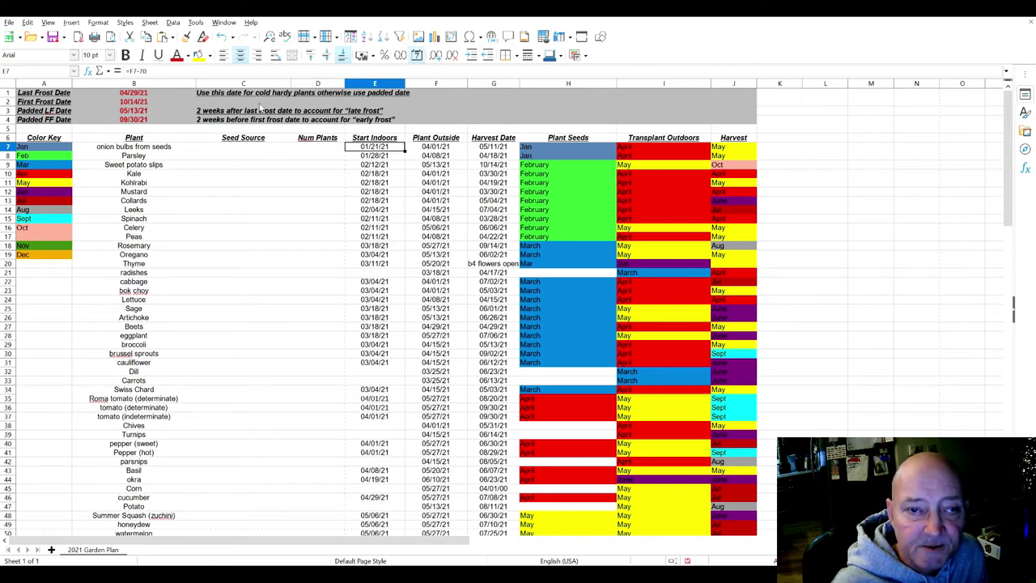
{"action": "key", "text": "Down"}
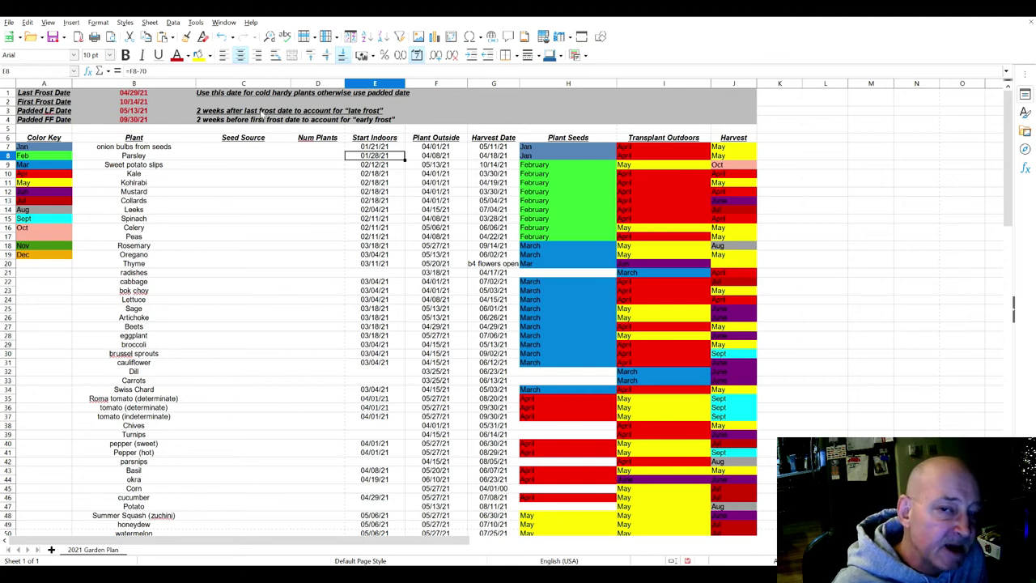
{"action": "key", "text": "Up"}
{"action": "key", "text": "Right"}
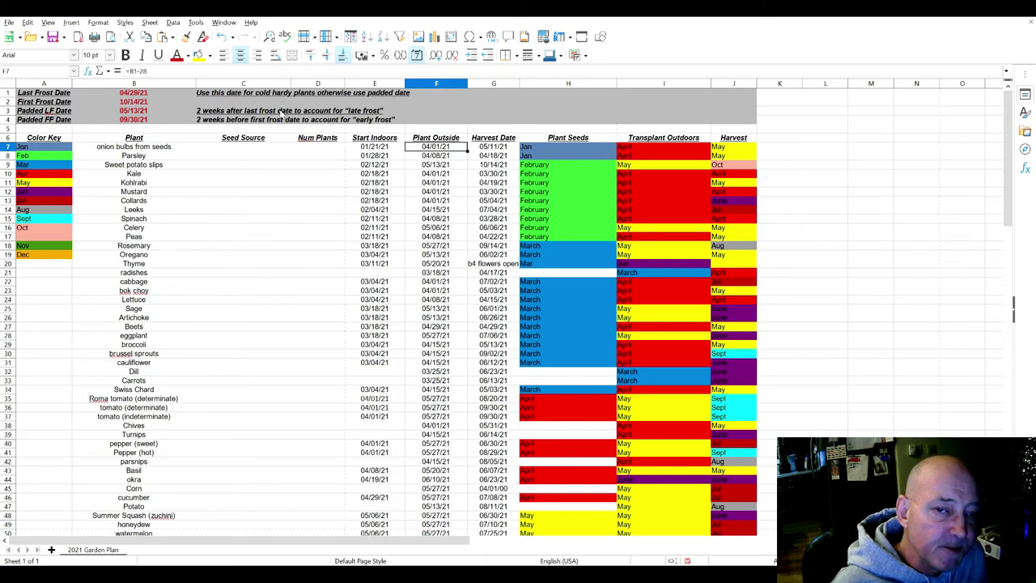
{"action": "key", "text": "Down"}
{"action": "key", "text": "Left"}
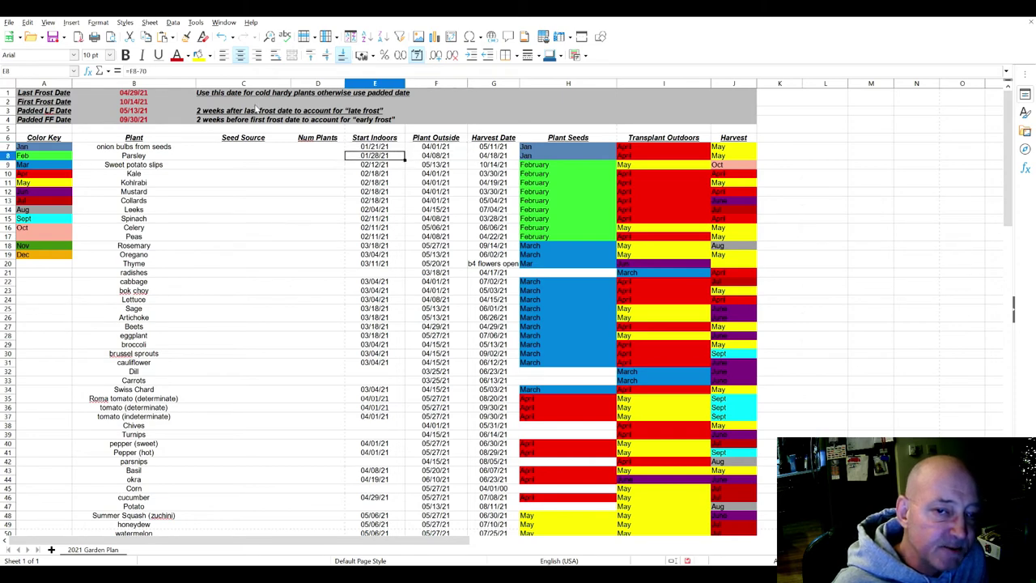
Compare the Plant Outside formulas of onion bulbs from seeds in F7 and Parsley in F8.
{"action": "key", "text": "Up"}
{"action": "key", "text": "Down"}
{"action": "key", "text": "Up"}
{"action": "key", "text": "Right"}
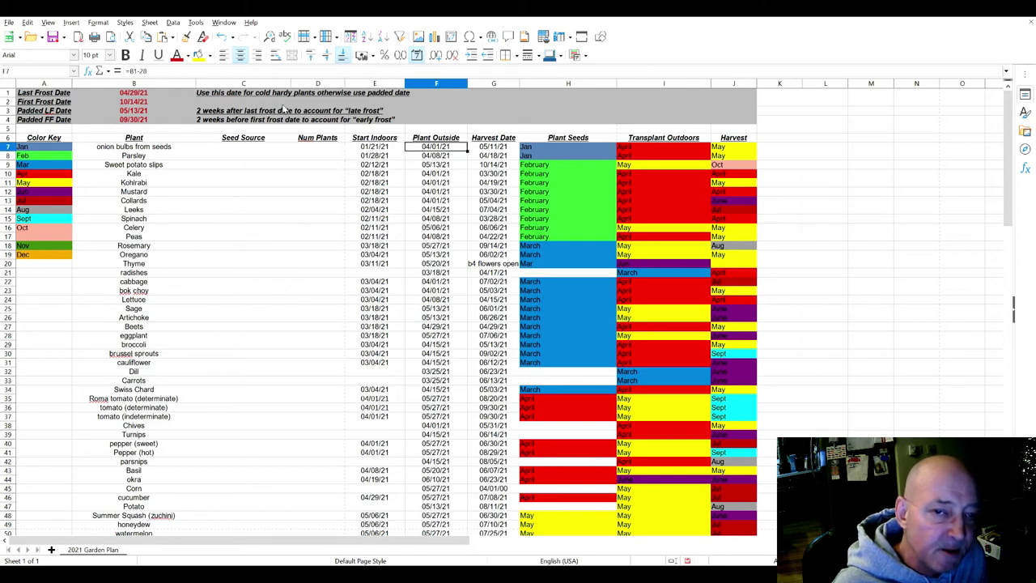
{"action": "key", "text": "Down"}
{"action": "key", "text": "Up"}
{"action": "key", "text": "Down"}
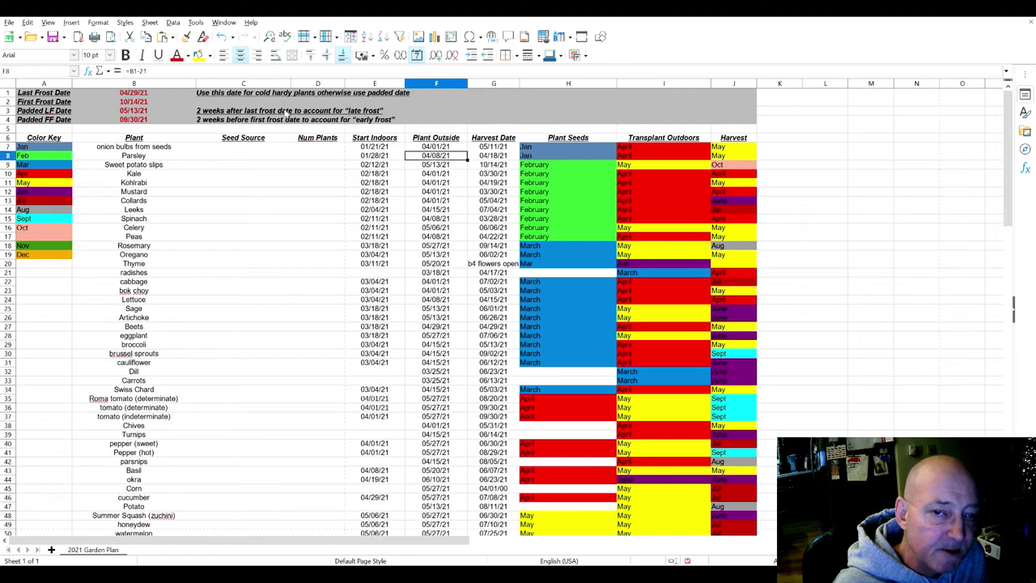
{"action": "key", "text": "Up"}
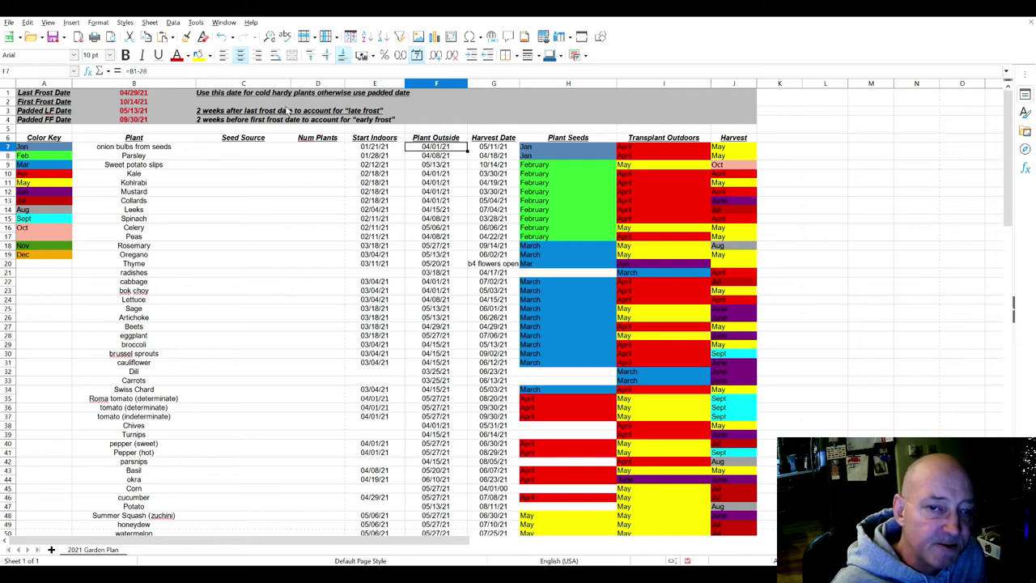
{"action": "key", "text": "Down"}
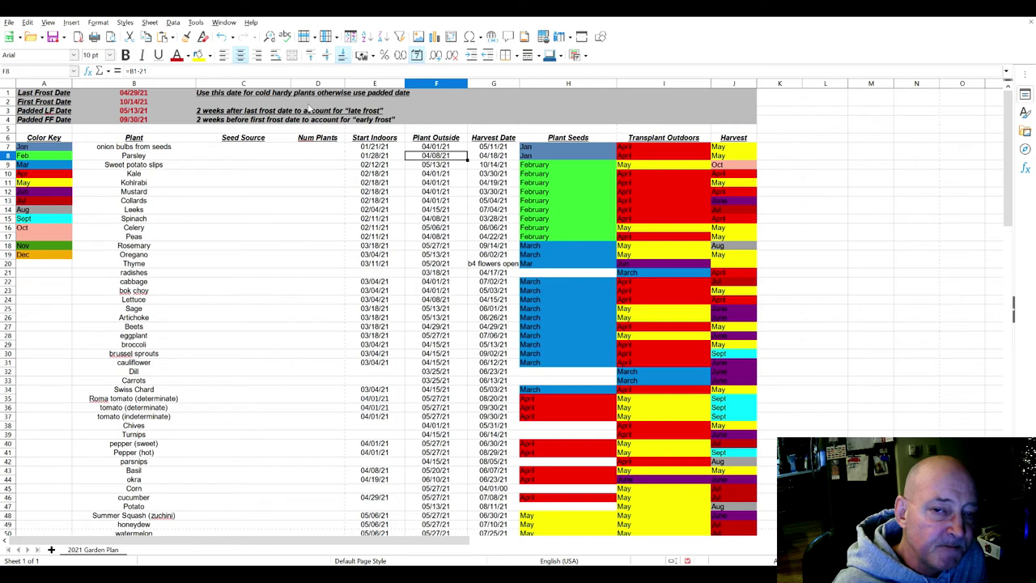
Check the Harvest Date formulas in G7 and G8, ending on the Plant Seeds month in H7.
{"action": "key", "text": "Up"}
{"action": "key", "text": "Right"}
{"action": "key", "text": "Down"}
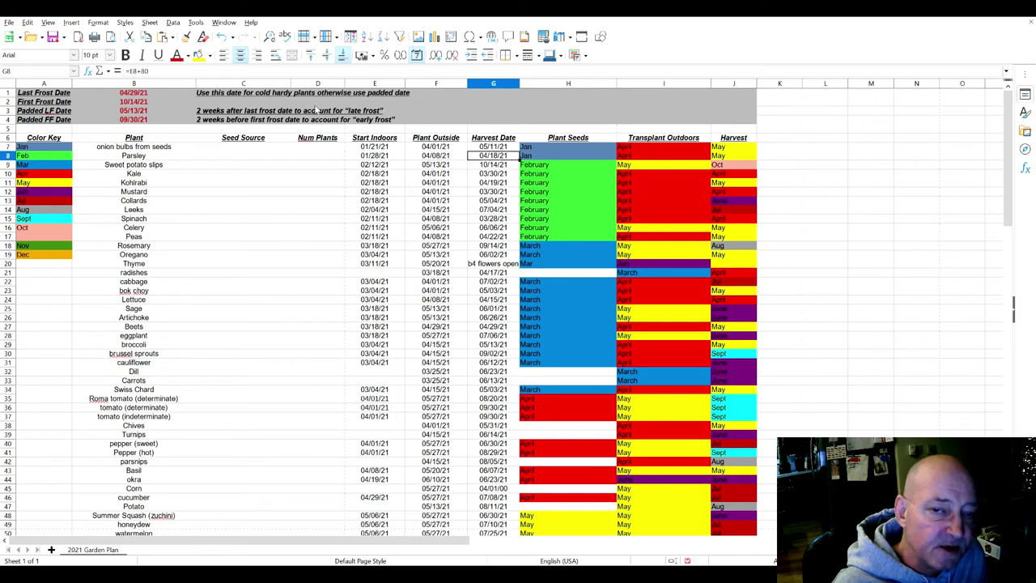
{"action": "key", "text": "Up"}
{"action": "key", "text": "Down"}
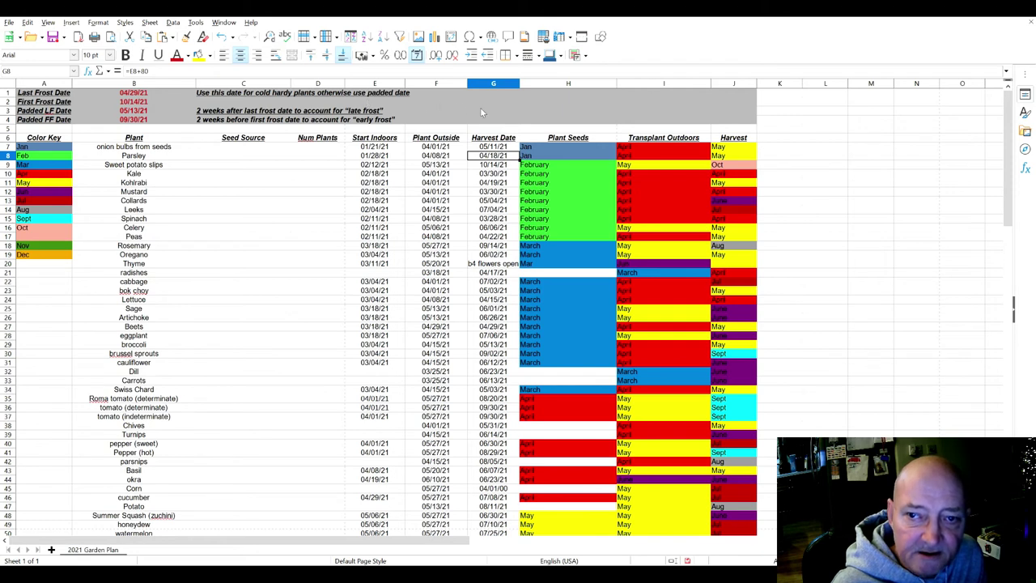
{"action": "key", "text": "Up"}
{"action": "key", "text": "Right"}
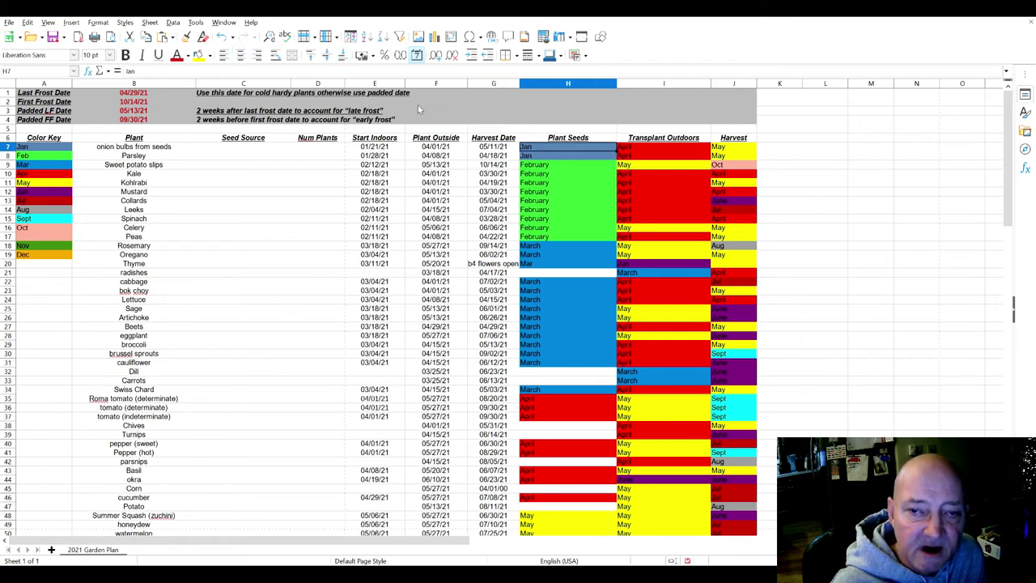
Go through the Color Key months from Jan in A7 down to the unlabeled colored cell A17.
{"action": "key", "text": "Home"}
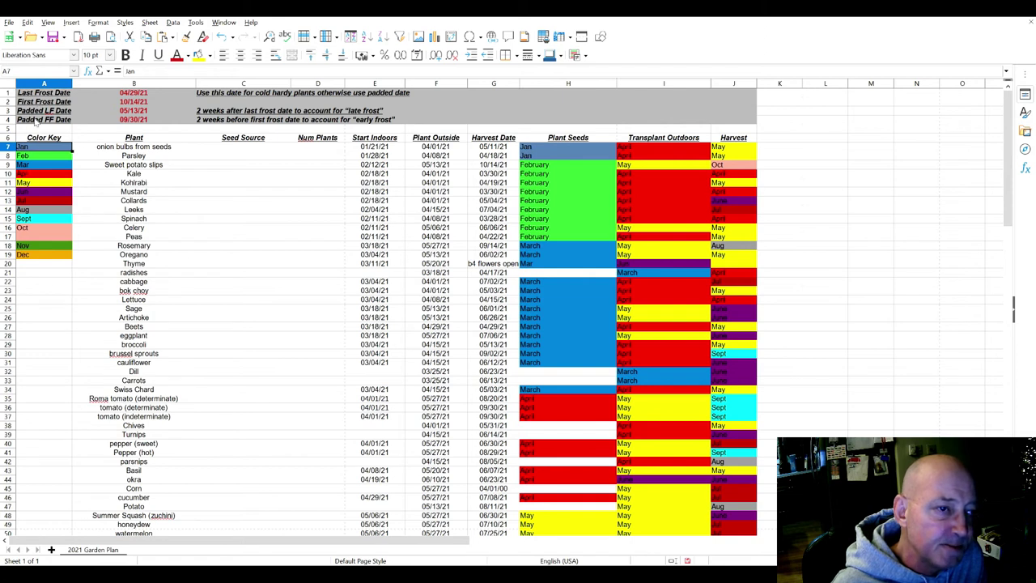
{"action": "key", "text": "Down"}
{"action": "key", "text": "Down"}
{"action": "key", "text": "Down"}
{"action": "key", "text": "Down"}
{"action": "key", "text": "Down"}
{"action": "key", "text": "Down"}
{"action": "key", "text": "Down"}
{"action": "key", "text": "Down"}
{"action": "key", "text": "Down"}
{"action": "key", "text": "Down"}
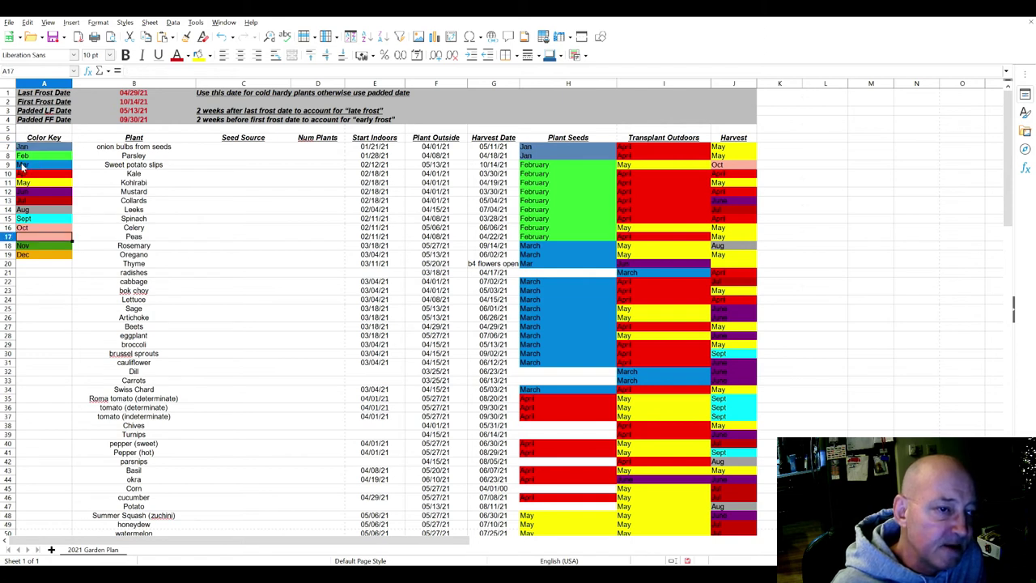
Move the Nov and Dec entries of the Color Key from A18:A19 up one row to A17:A18, replacing the blank colored cell.
{"action": "key", "text": "Down"}
{"action": "key", "text": "shift+Down"}
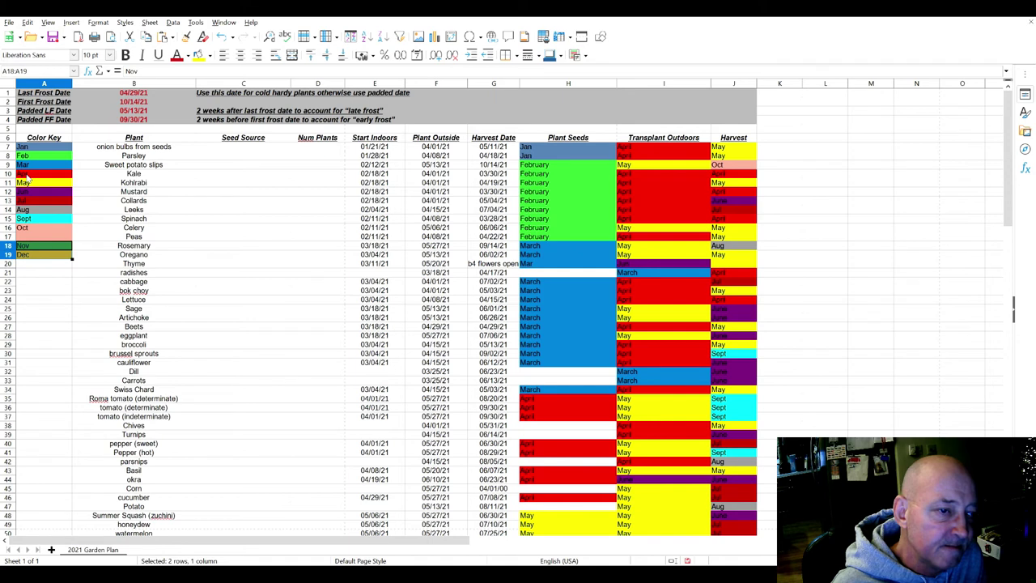
{"action": "key", "text": "ctrl+x"}
{"action": "key", "text": "Up"}
{"action": "key", "text": "Up"}
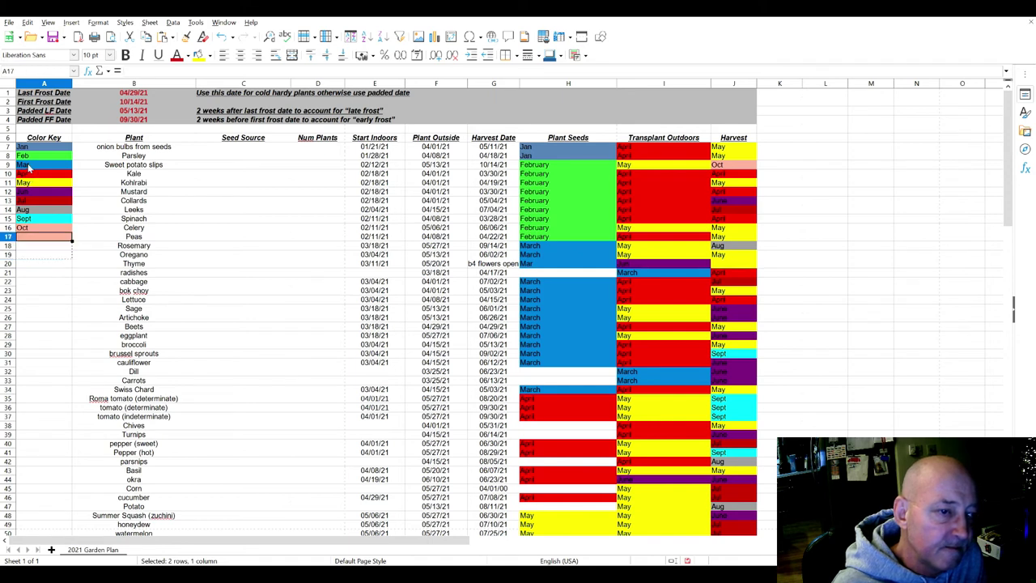
{"action": "key", "text": "ctrl+v"}
{"action": "key", "text": "Down"}
{"action": "key", "text": "Down"}
{"action": "key", "text": "Down"}
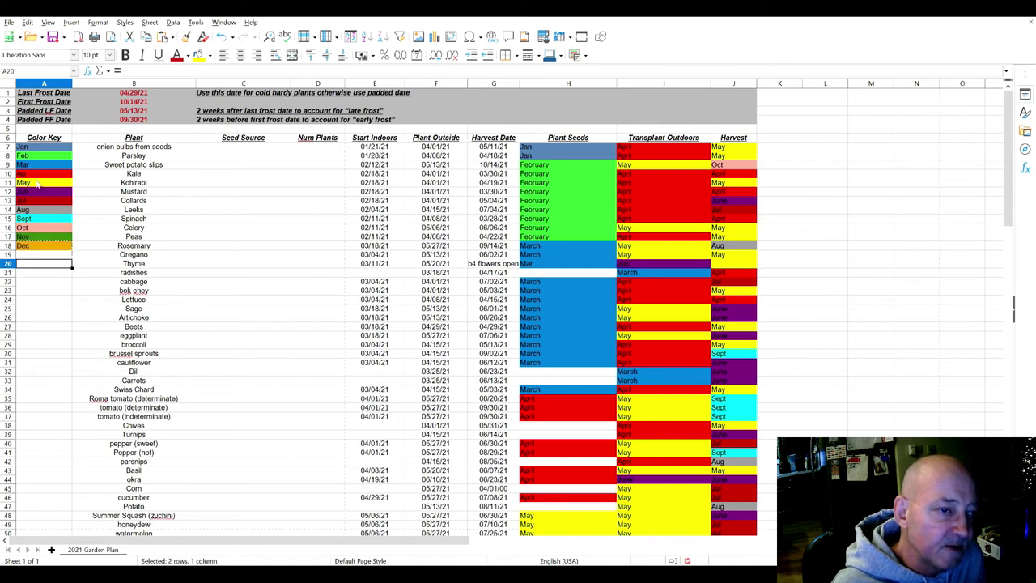